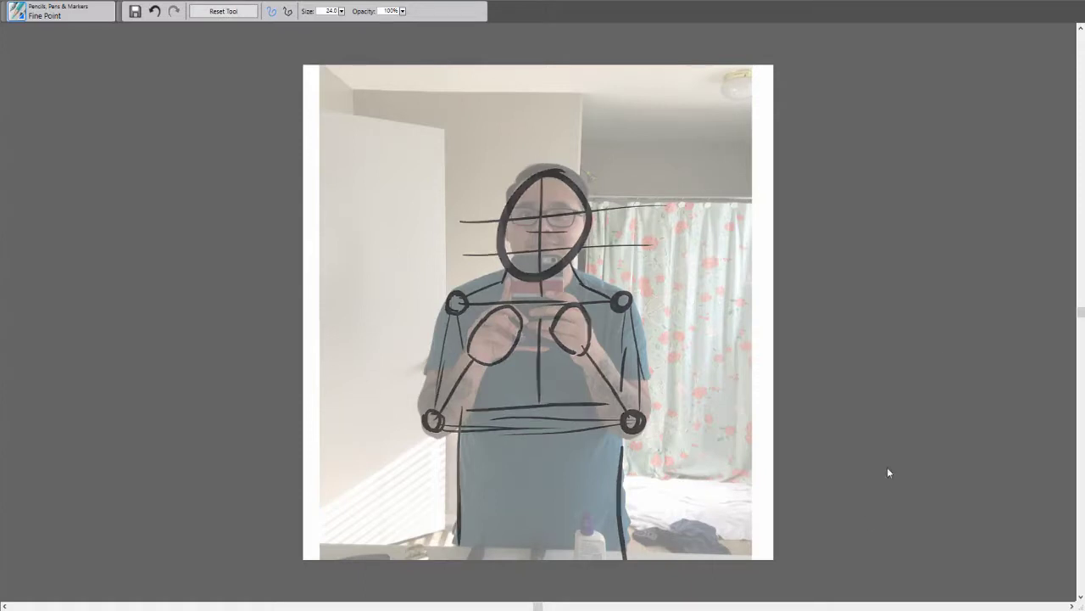
- Trace the head's upper outline and top, undoing two stray strokes
drag(420, 404, 458, 280)
key(ctrl+z)
mouse_move(419, 404)
mouse_down()
mouse_move(509, 269)
mouse_move(507, 217)
mouse_move(547, 168)
mouse_up()
key(ctrl+z)
drag(588, 212, 584, 261)
drag(587, 209, 539, 163)
- Outline the right shoulder and arm, and sketch both hands with thumb and fingers
mouse_move(578, 272)
mouse_down()
mouse_move(643, 321)
mouse_move(634, 438)
mouse_up()
drag(419, 400, 446, 441)
mouse_move(458, 365)
mouse_down()
mouse_move(432, 388)
mouse_move(485, 307)
mouse_up()
mouse_move(513, 280)
mouse_down()
mouse_move(496, 338)
mouse_move(549, 348)
mouse_move(477, 409)
mouse_move(563, 254)
mouse_up()
- Add the chin line, the right hand's fingers and forearm, and both torso sides
mouse_move(560, 298)
mouse_down()
mouse_move(538, 339)
mouse_move(585, 364)
mouse_up()
mouse_move(590, 320)
mouse_down()
mouse_move(643, 396)
mouse_move(580, 422)
mouse_up()
drag(460, 426, 458, 519)
drag(624, 443, 626, 540)
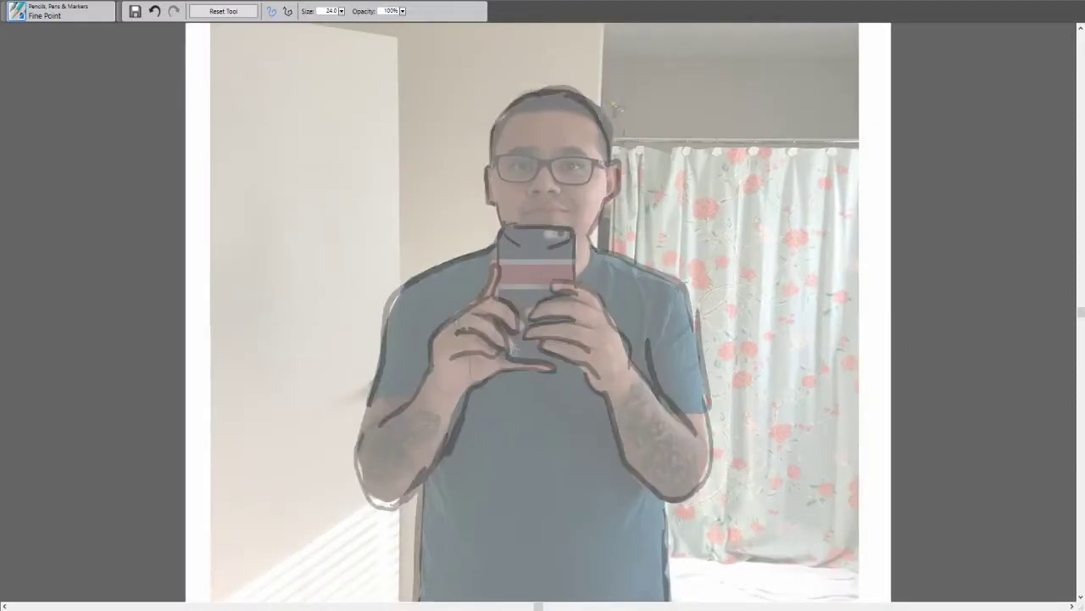
- Ink the masked head's jaw, ear, nose and cheek lines, and left eye loop
mouse_move(499, 200)
mouse_down()
mouse_move(536, 254)
mouse_move(592, 229)
mouse_up()
key(ctrl+z)
mouse_move(536, 254)
mouse_down()
mouse_move(592, 232)
mouse_move(619, 159)
mouse_up()
mouse_move(492, 166)
mouse_down()
mouse_move(493, 123)
mouse_move(617, 160)
mouse_up()
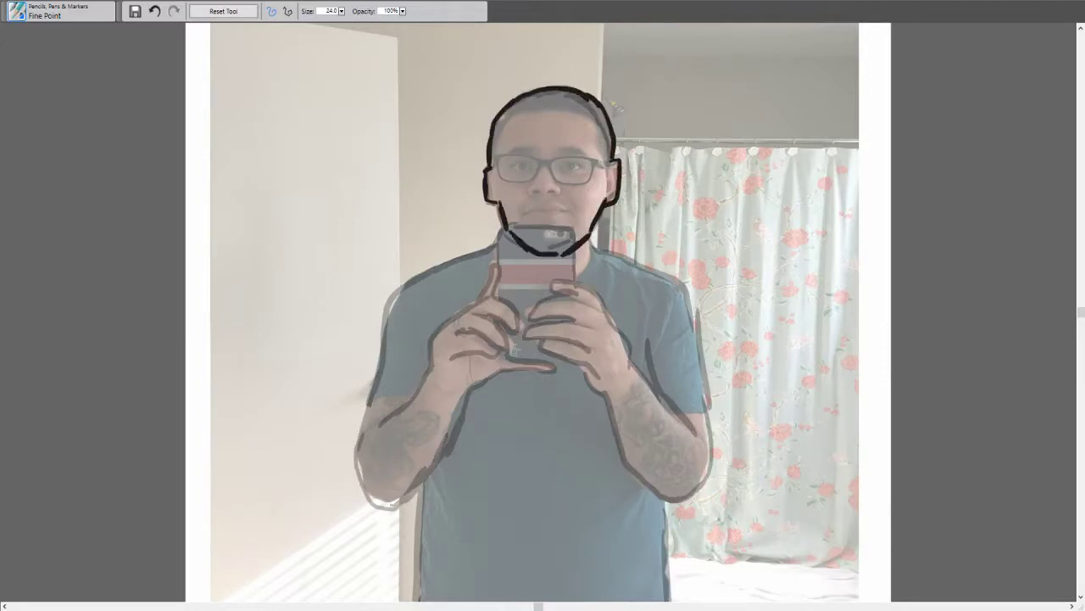
drag(552, 188, 552, 251)
mouse_move(497, 202)
mouse_down()
mouse_move(576, 179)
mouse_move(607, 199)
mouse_up()
mouse_move(519, 156)
mouse_down()
mouse_move(517, 180)
mouse_move(564, 173)
mouse_up()
- Ink the collar, neck, left shoulder line and left shoulder armor patch
drag(496, 225, 499, 254)
drag(595, 235, 594, 254)
drag(493, 252, 597, 253)
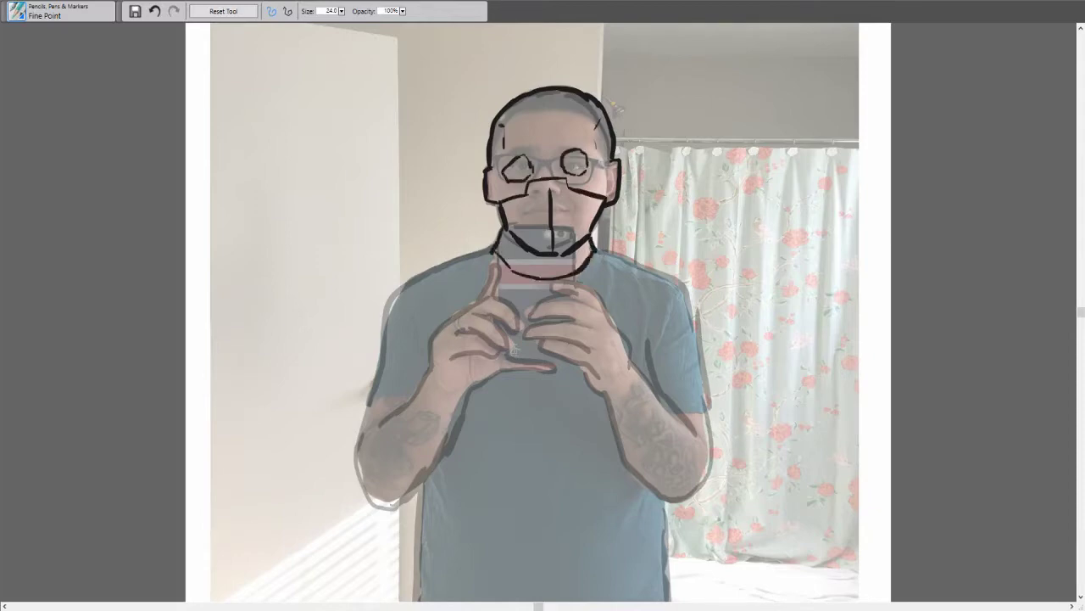
drag(490, 253, 382, 337)
mouse_move(448, 264)
mouse_down()
mouse_move(380, 341)
mouse_move(429, 315)
mouse_up()
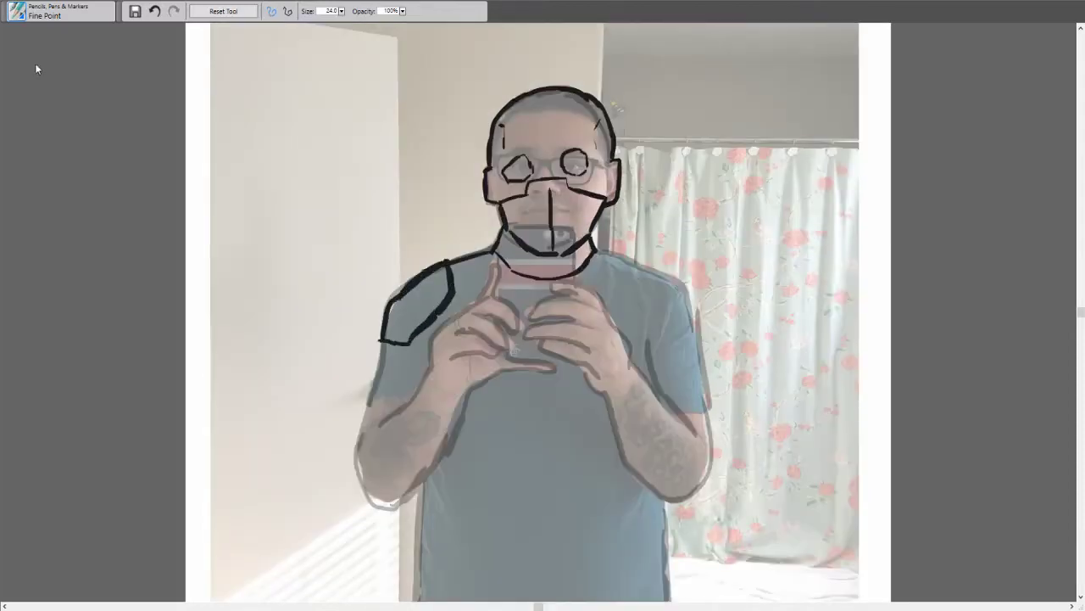
- Outline the left forearm armor and armored fist with segment details
mouse_move(385, 359)
mouse_down()
mouse_move(375, 504)
mouse_move(424, 458)
mouse_move(414, 375)
mouse_up()
mouse_move(432, 373)
mouse_down()
mouse_move(408, 402)
mouse_move(454, 458)
mouse_up()
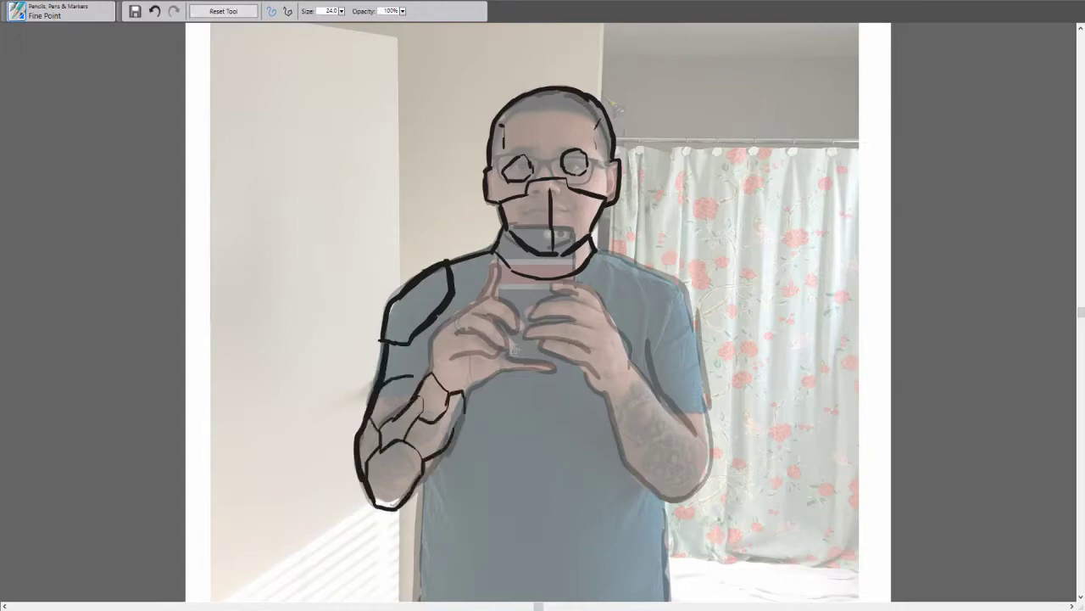
drag(463, 402, 454, 429)
drag(449, 443, 416, 488)
drag(391, 382, 387, 418)
drag(428, 334, 432, 373)
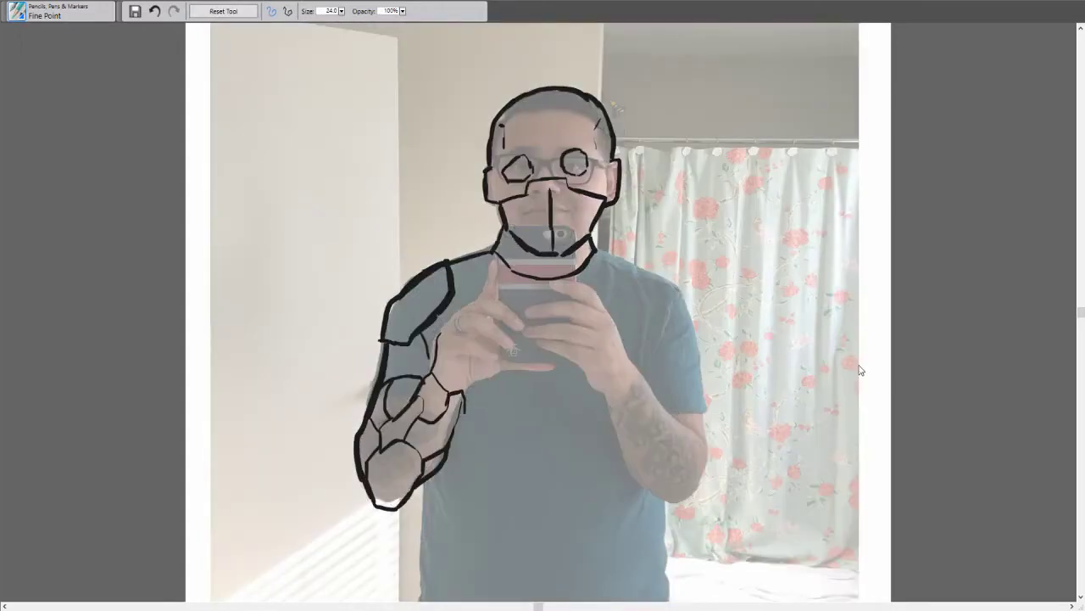
- Ink the left hand's fingers, thumb and bottom edge, the phone line, and knuckle circles
mouse_move(459, 338)
mouse_down()
mouse_move(490, 360)
mouse_move(500, 351)
mouse_move(483, 315)
mouse_move(509, 346)
mouse_up()
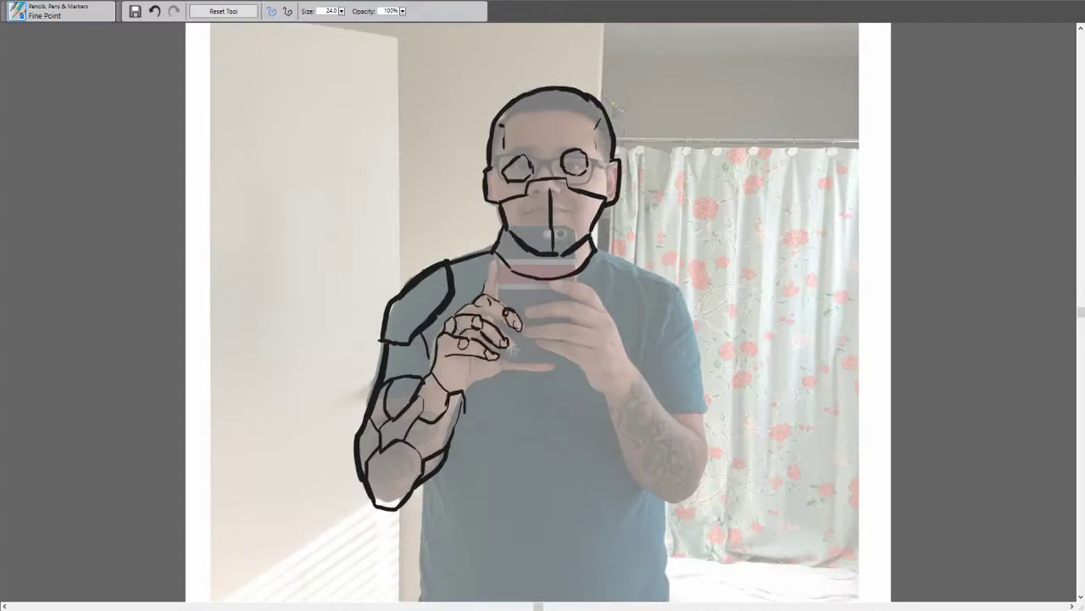
drag(490, 280, 494, 261)
drag(465, 388, 504, 361)
drag(504, 366, 565, 359)
drag(526, 328, 541, 346)
mouse_move(554, 283)
mouse_down()
mouse_move(531, 314)
mouse_move(574, 314)
mouse_up()
drag(568, 327, 566, 337)
- Ink the right hand's top, finger strokes and lower outline
mouse_move(556, 288)
mouse_down()
mouse_move(594, 288)
mouse_move(612, 319)
mouse_up()
drag(546, 307, 578, 300)
drag(529, 317, 550, 312)
mouse_move(546, 319)
mouse_down()
mouse_move(598, 329)
mouse_move(602, 389)
mouse_up()
mouse_move(604, 387)
mouse_down()
mouse_move(622, 343)
mouse_move(624, 373)
mouse_up()
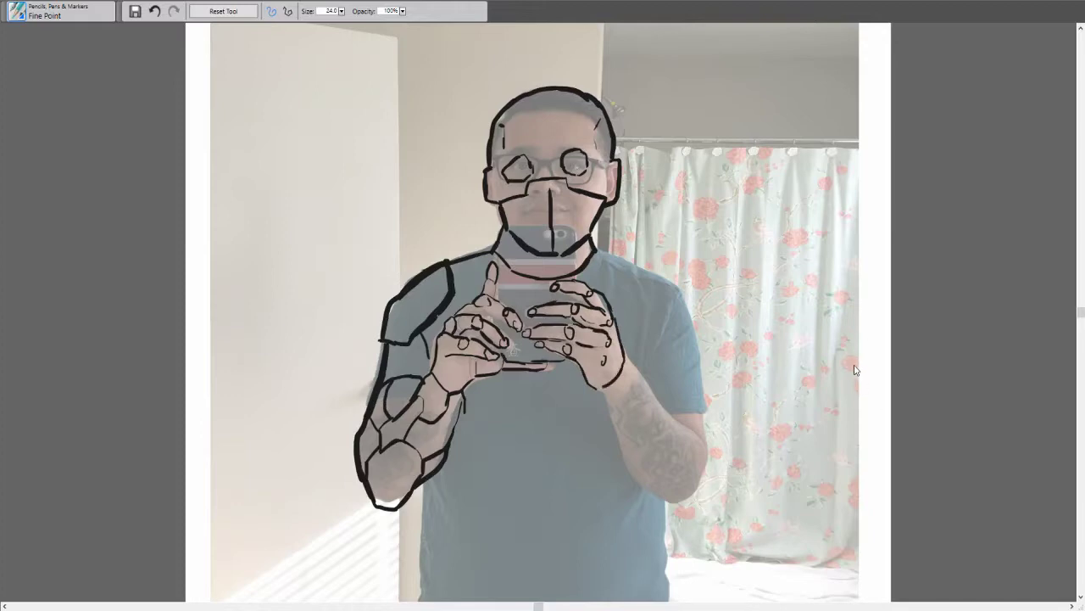
- Outline and close the right shoulder armor plate
mouse_move(609, 255)
mouse_down()
mouse_move(682, 294)
mouse_move(642, 302)
mouse_up()
drag(638, 296, 697, 352)
drag(617, 335, 638, 334)
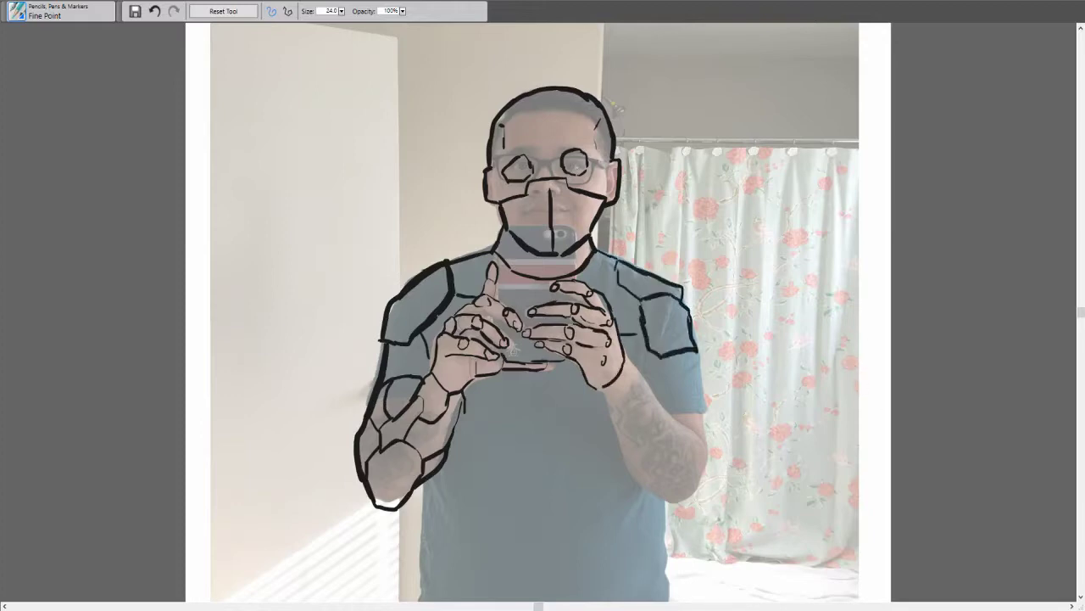
- Erase the glasses lines and ink the chest lines around the phone
scroll(542, 314, down, 2)
mouse_move(509, 73)
mouse_down()
mouse_move(538, 98)
mouse_move(595, 85)
mouse_move(594, 74)
mouse_up()
drag(454, 380, 535, 355)
drag(553, 355, 605, 379)
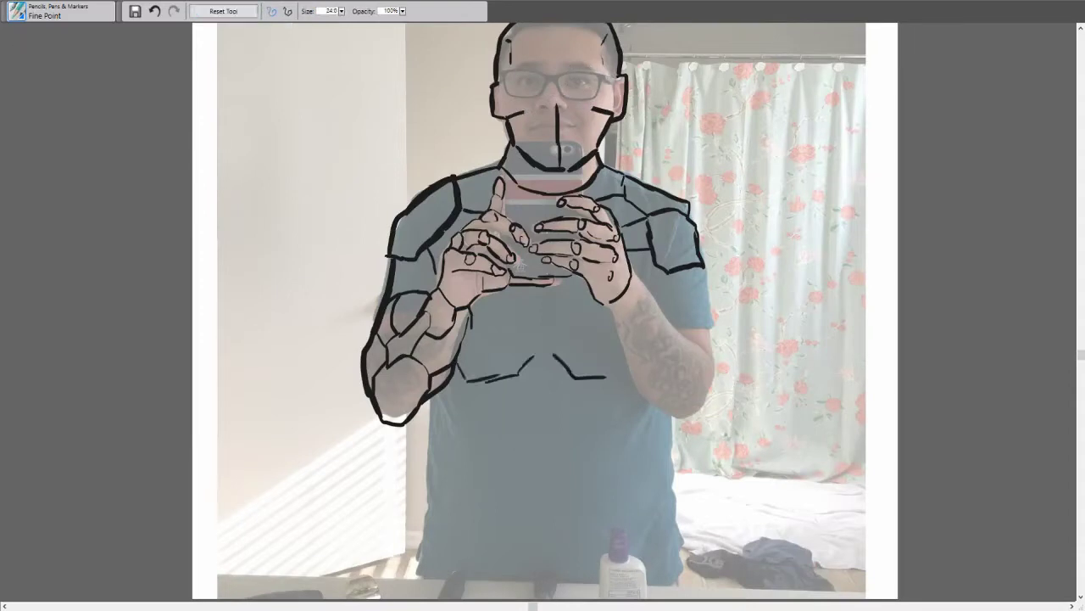
drag(544, 294, 544, 344)
mouse_move(507, 185)
mouse_down()
mouse_move(572, 197)
mouse_move(512, 245)
mouse_up()
drag(520, 207, 552, 207)
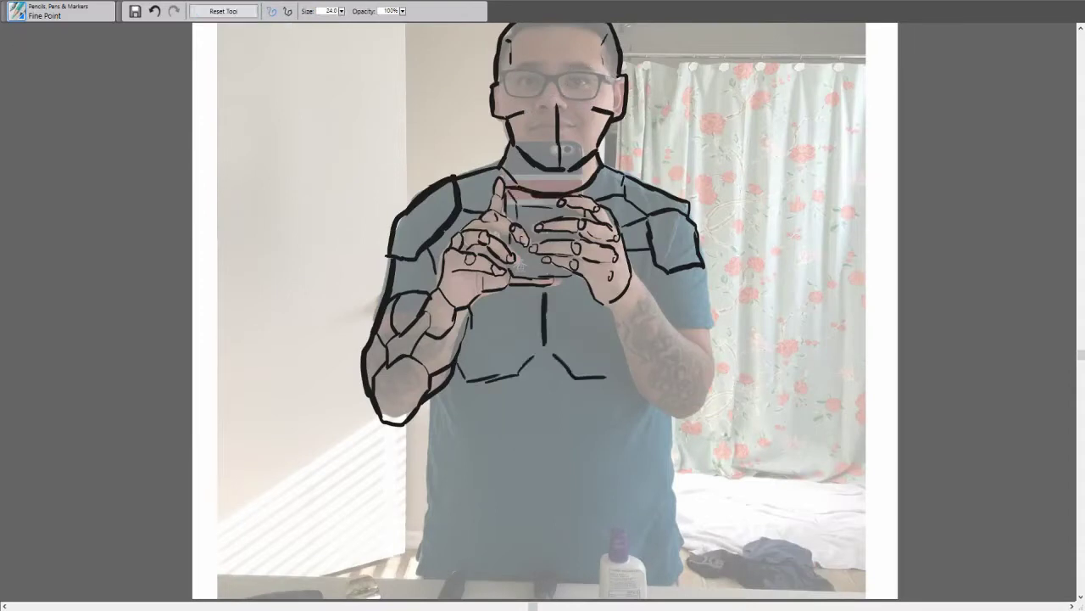
drag(524, 251, 552, 269)
- Extend the torso contours and ink the right forearm armor segments down to the elbow
mouse_move(444, 397)
mouse_down()
mouse_move(455, 432)
mouse_move(439, 453)
mouse_up()
drag(619, 327, 630, 374)
drag(636, 277, 653, 302)
mouse_move(605, 309)
mouse_down()
mouse_move(639, 343)
mouse_move(677, 334)
mouse_move(682, 401)
mouse_up()
mouse_move(675, 335)
mouse_down()
mouse_move(711, 355)
mouse_move(718, 412)
mouse_up()
drag(634, 373, 691, 421)
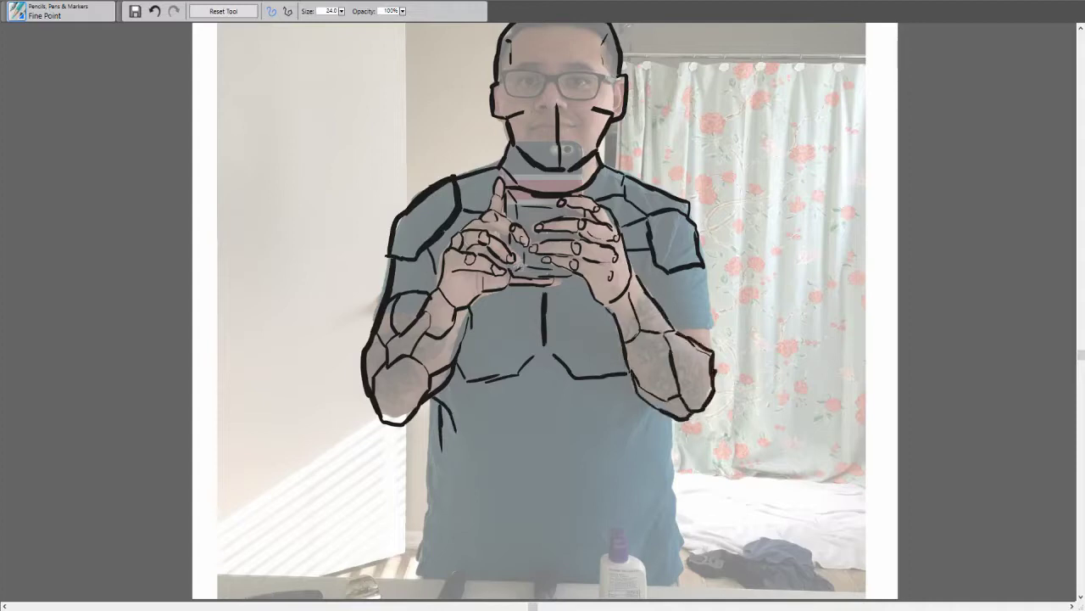
mouse_move(718, 365)
mouse_down()
mouse_move(704, 270)
mouse_move(697, 306)
mouse_up()
drag(697, 304, 696, 339)
drag(543, 356, 568, 250)
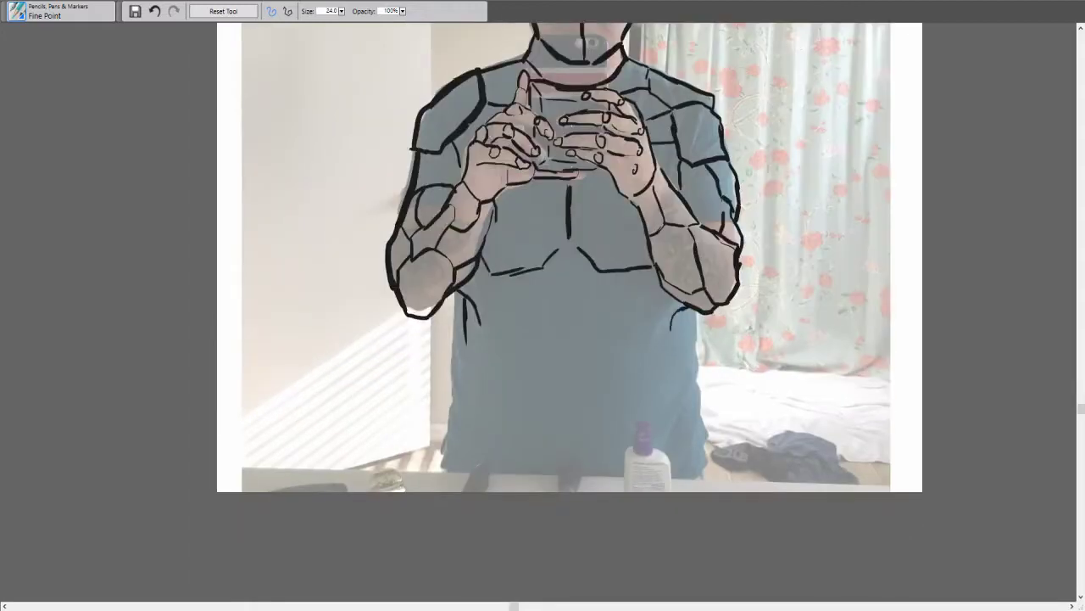
- Ink the abdominal armor, torso sides and lower torso lines
drag(489, 337, 538, 351)
drag(626, 355, 668, 336)
mouse_move(532, 283)
mouse_down()
mouse_move(500, 405)
mouse_move(538, 416)
mouse_up()
drag(688, 350, 619, 407)
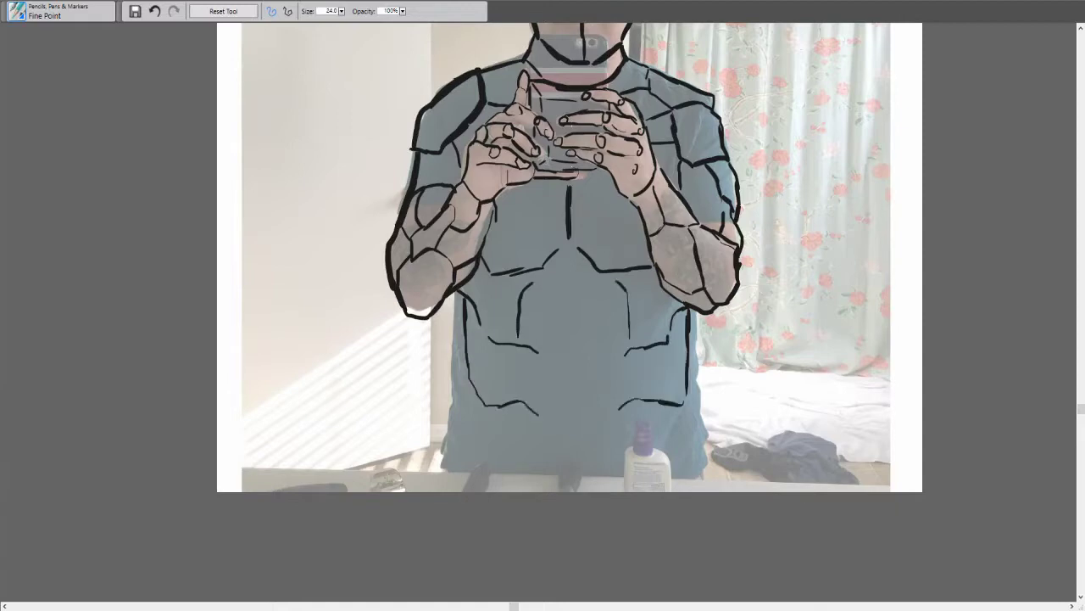
drag(469, 368, 526, 454)
drag(622, 450, 678, 436)
drag(692, 383, 682, 435)
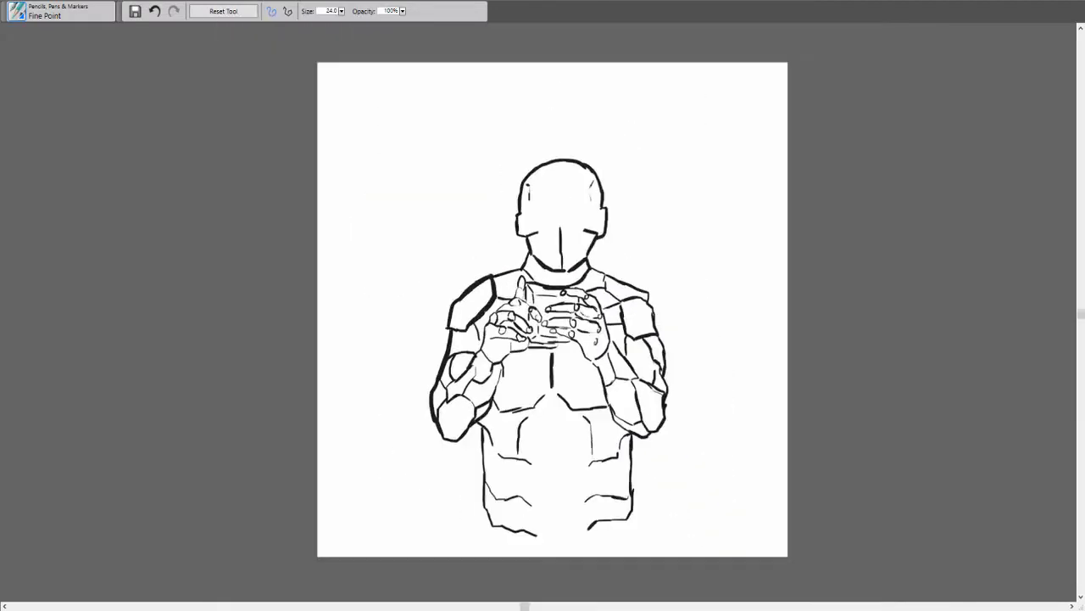
- Draw angry brow strokes over both eyes, undoing a stray stroke near the head
drag(540, 205, 564, 213)
drag(565, 204, 585, 217)
drag(424, 191, 467, 220)
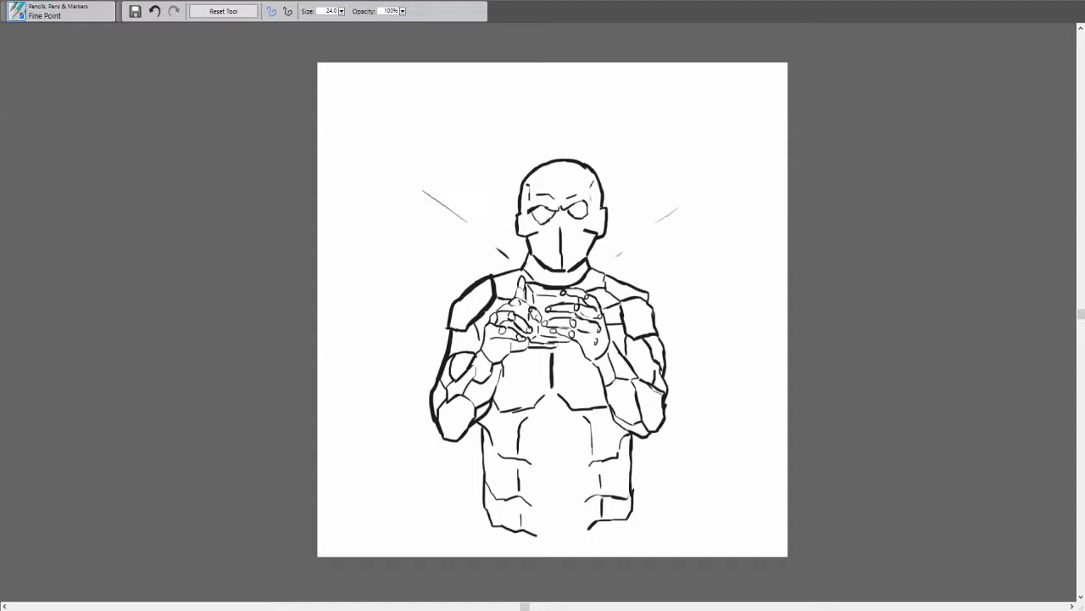
key(ctrl+z)
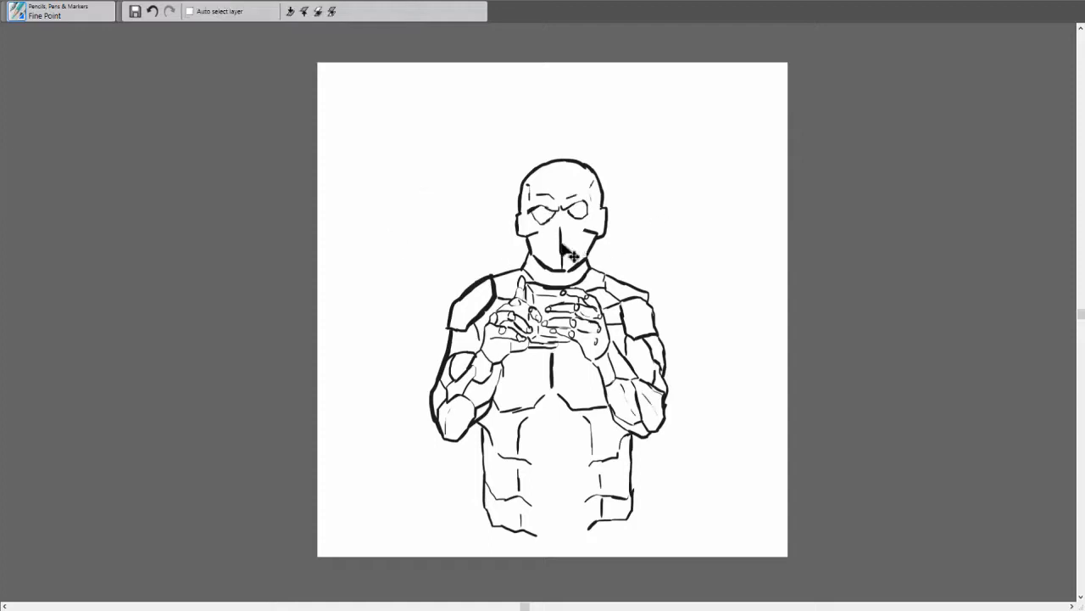
- Zoom in to check the drawing and add a line across the top of the box
scroll(562, 242, up, 1)
scroll(562, 243, up, 3)
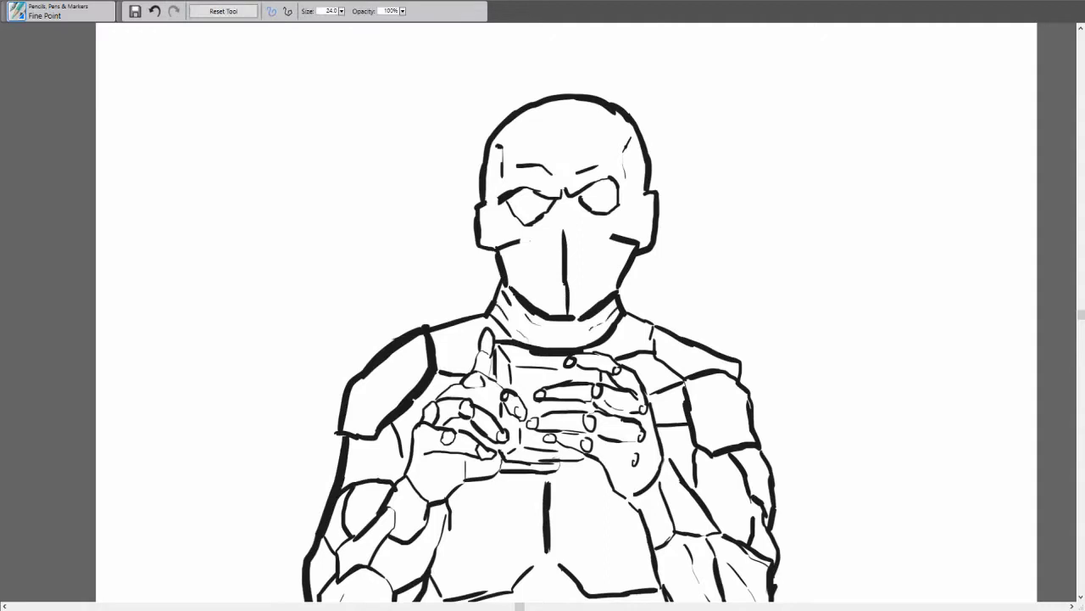
scroll(542, 312, down, 1)
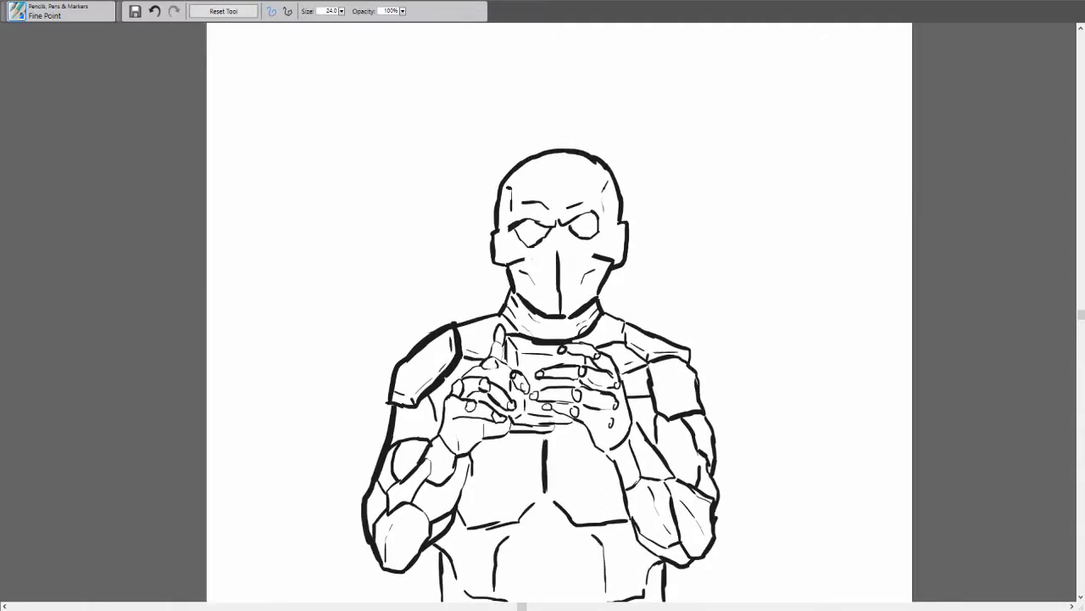
drag(510, 341, 570, 361)
scroll(797, 116, down, 3)
scroll(759, 106, down, 1)
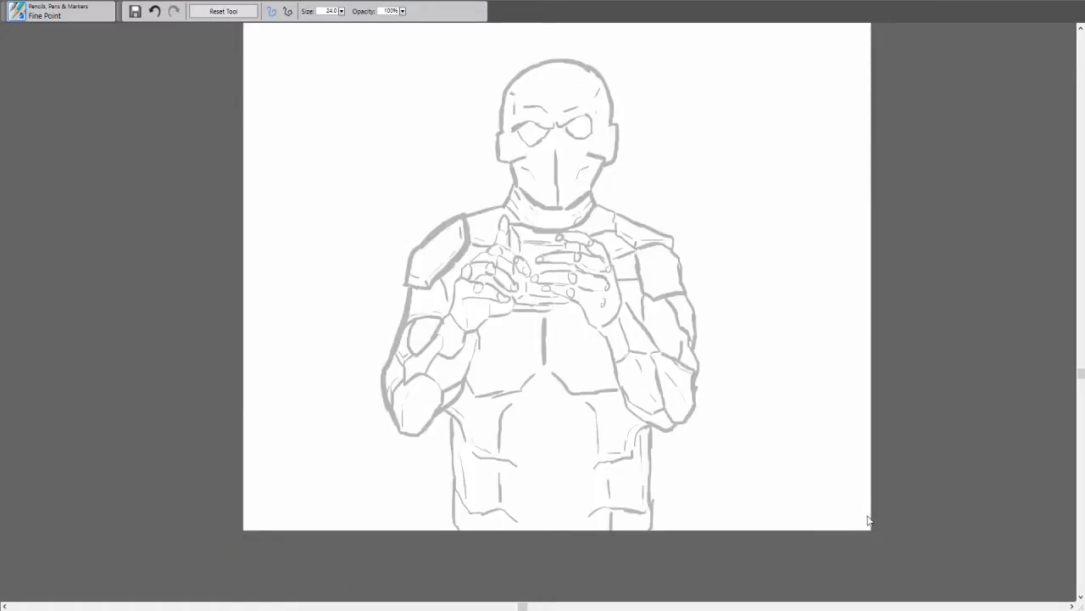
- Re-ink both shoulder outlines and the shoulder pads in black
drag(396, 248, 500, 191)
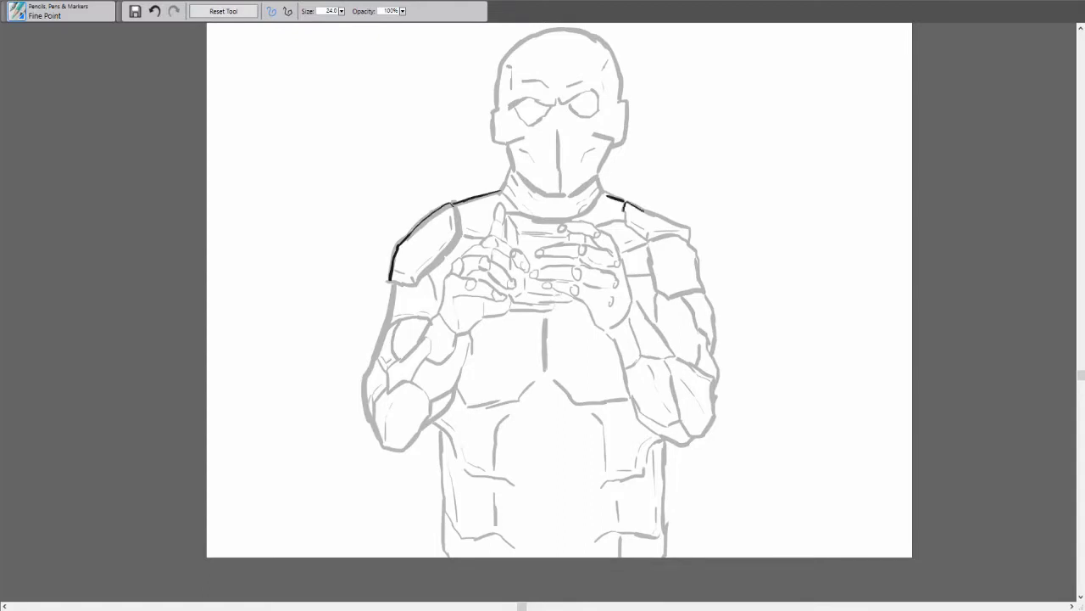
mouse_move(606, 195)
mouse_down()
mouse_move(681, 227)
mouse_move(651, 240)
mouse_up()
drag(392, 282, 459, 240)
drag(410, 275, 413, 285)
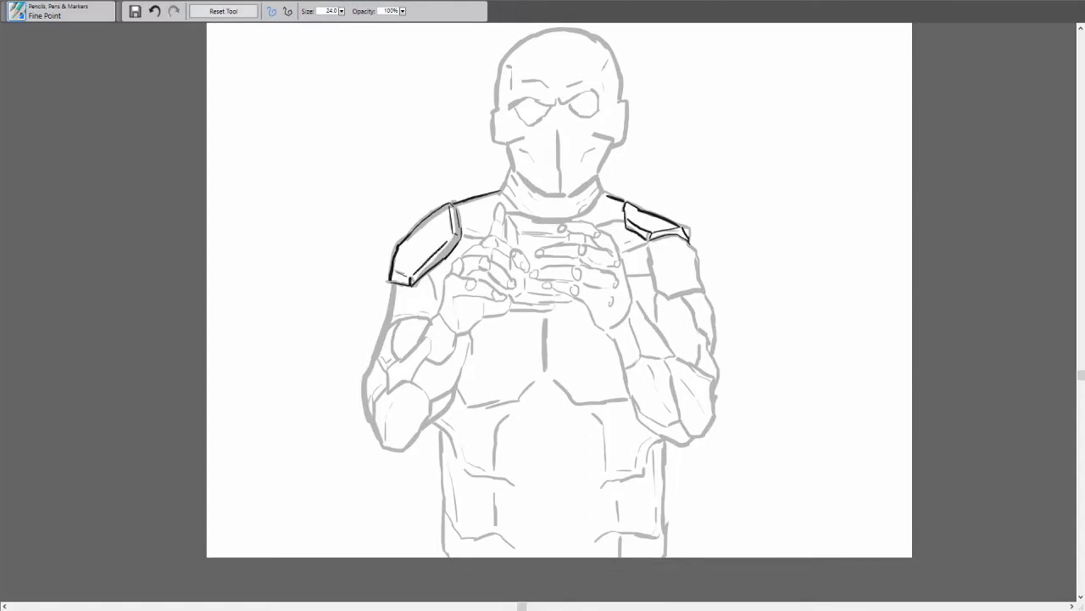
- Re-ink the left forearm edge and the upper-arm and forearm armor plates
drag(382, 359, 368, 416)
drag(429, 317, 394, 363)
drag(428, 327, 398, 356)
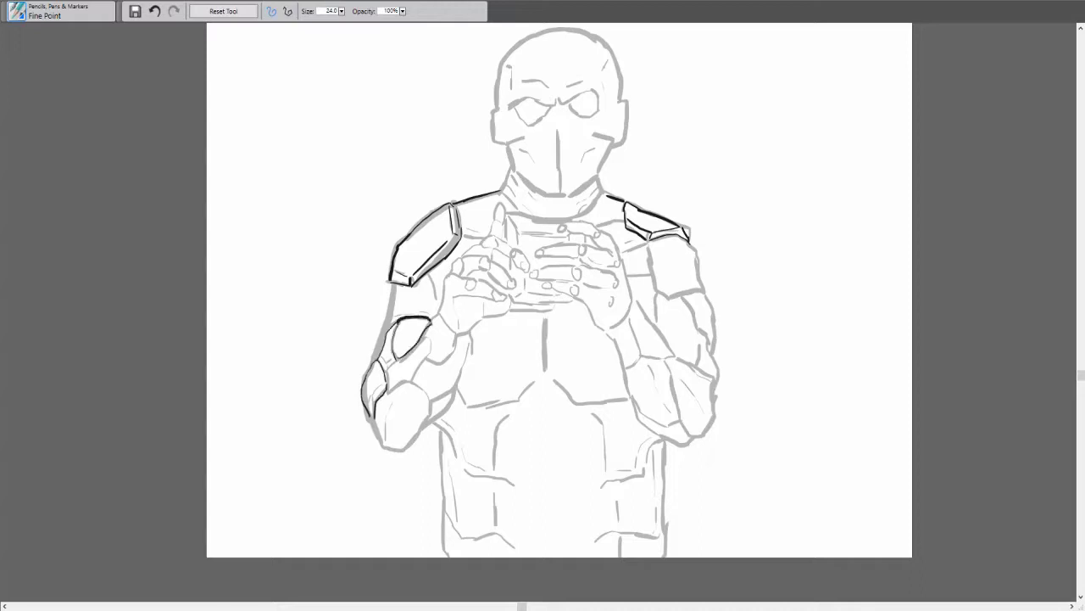
drag(435, 304, 483, 313)
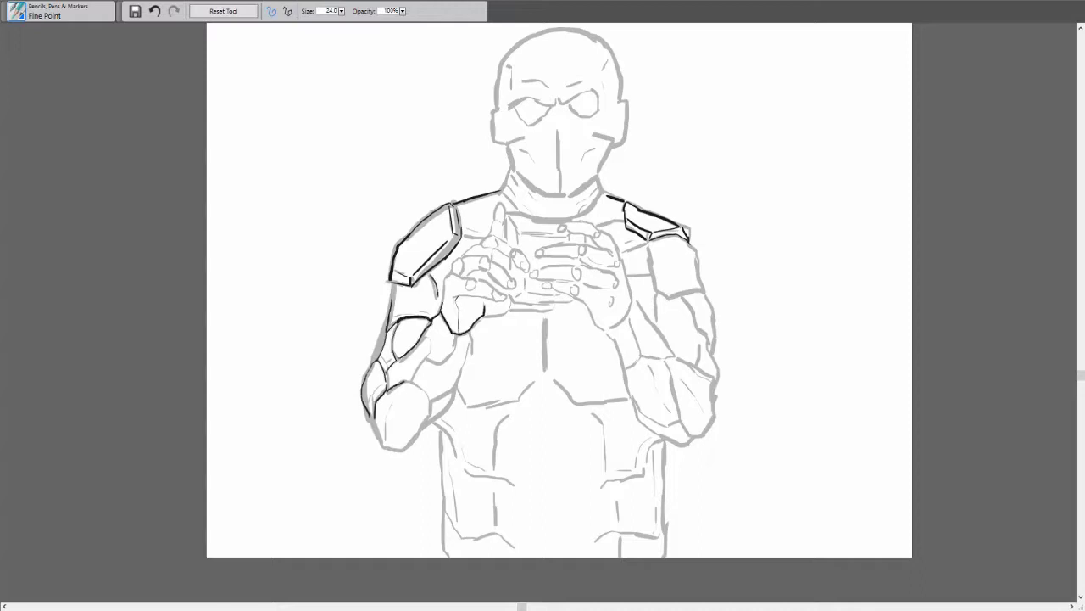
drag(376, 417, 424, 443)
drag(422, 389, 426, 429)
drag(468, 332, 434, 415)
drag(429, 361, 456, 339)
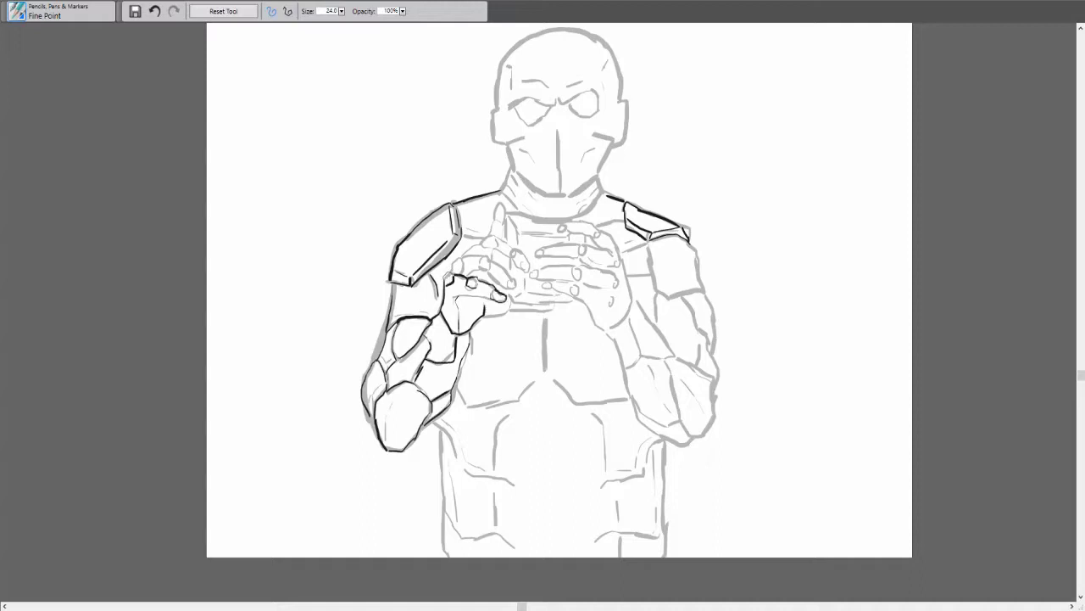
- Zoom in and ink the raised hand's fingers, fingertips and index finger
key(ctrl+equal)
mouse_move(365, 234)
mouse_down()
mouse_move(443, 223)
mouse_move(473, 231)
mouse_up()
mouse_move(395, 241)
mouse_down()
mouse_move(432, 222)
mouse_move(434, 181)
mouse_move(469, 186)
mouse_move(480, 251)
mouse_move(490, 229)
mouse_up()
key(ctrl+z)
drag(471, 231, 497, 258)
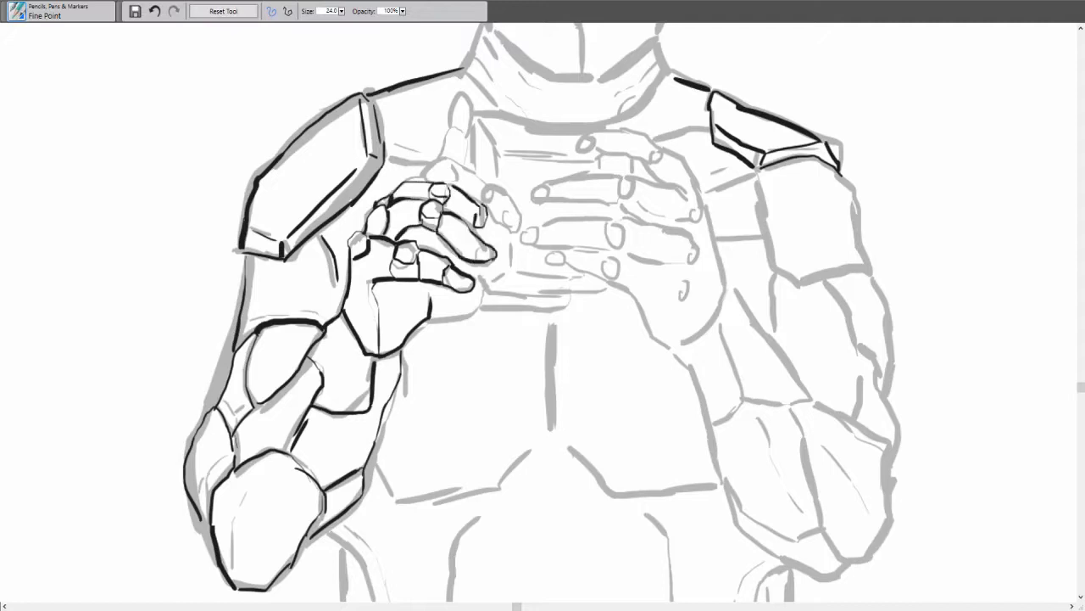
mouse_move(416, 182)
mouse_down()
mouse_move(448, 158)
mouse_move(468, 165)
mouse_up()
mouse_move(470, 173)
mouse_down()
mouse_move(505, 195)
mouse_move(508, 228)
mouse_up()
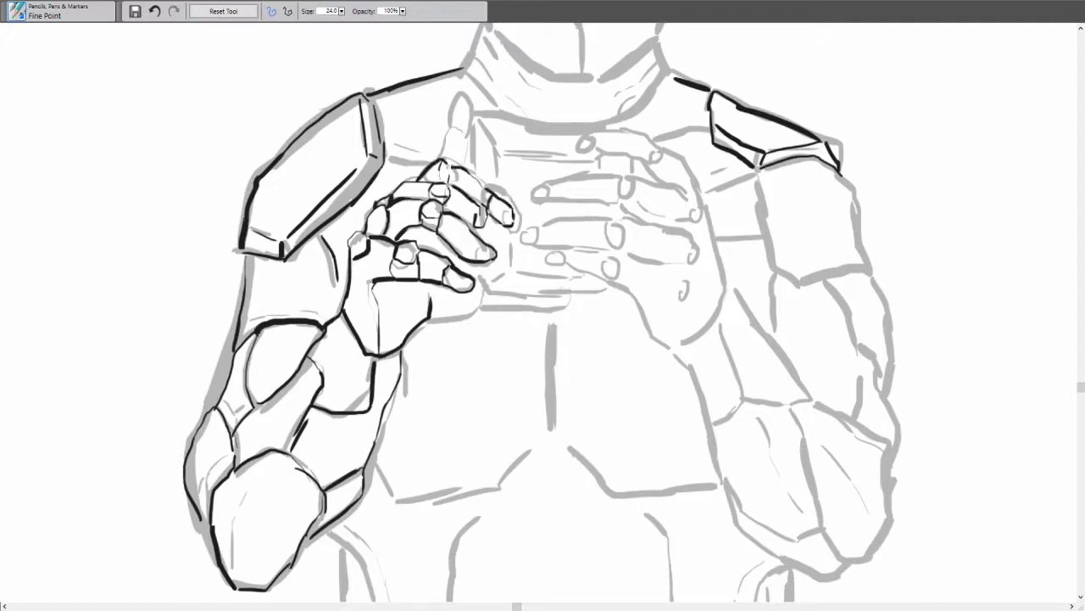
drag(442, 159, 454, 129)
drag(464, 170, 473, 137)
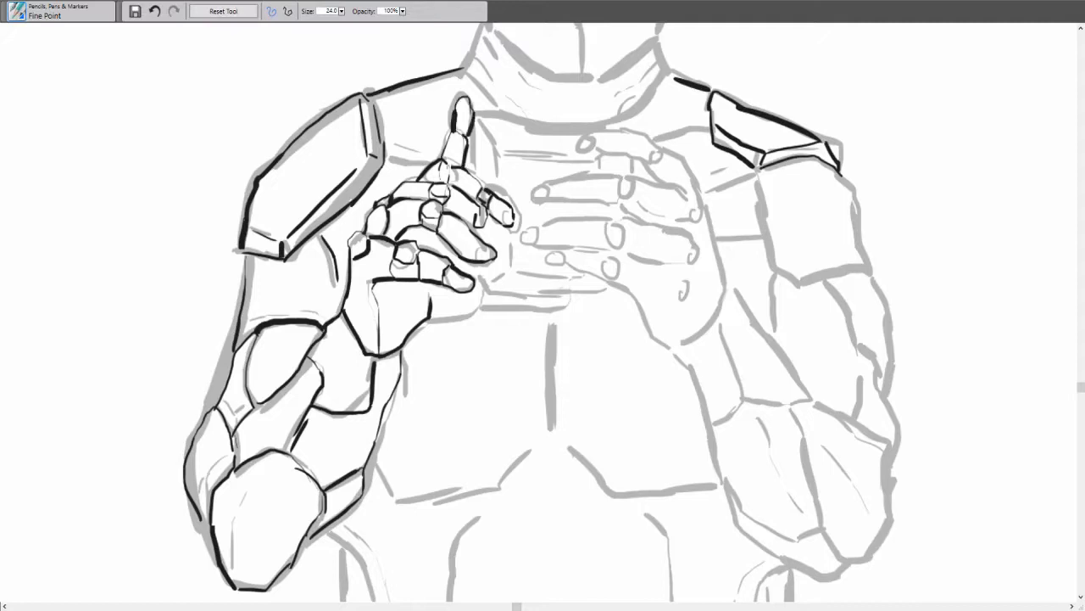
drag(434, 315, 607, 290)
- Draw the held box's edges and short strokes under the hand and thumb
mouse_move(475, 178)
mouse_down()
mouse_move(480, 115)
mouse_move(625, 123)
mouse_up()
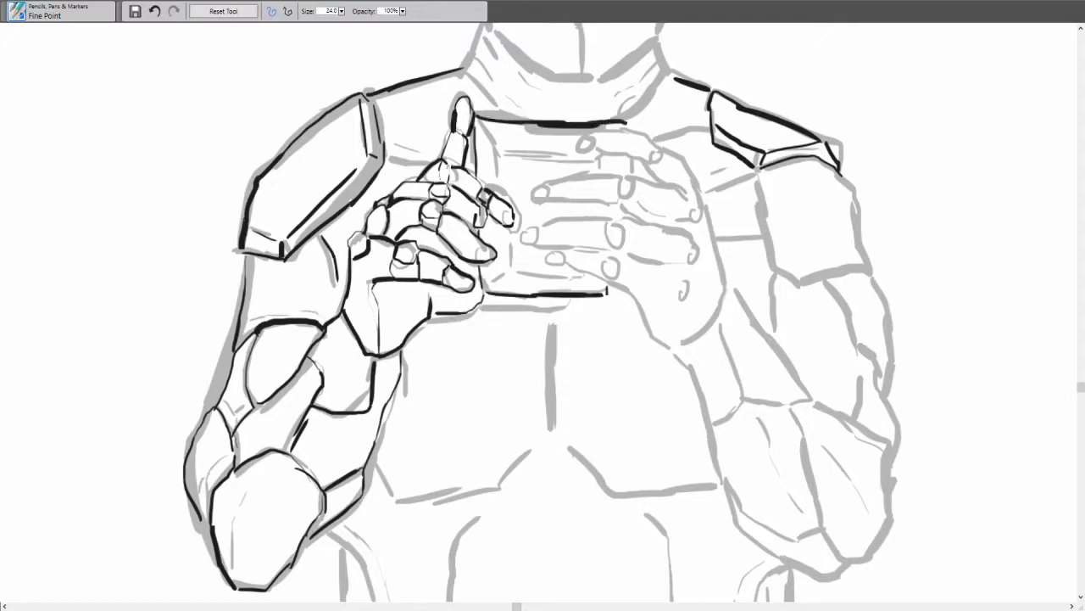
drag(501, 119, 502, 183)
drag(505, 159, 568, 160)
drag(507, 244, 507, 292)
drag(508, 277, 589, 277)
mouse_move(480, 303)
mouse_down()
mouse_move(570, 305)
mouse_move(418, 386)
mouse_up()
mouse_move(475, 217)
mouse_down()
mouse_move(455, 227)
mouse_move(538, 240)
mouse_move(565, 276)
mouse_up()
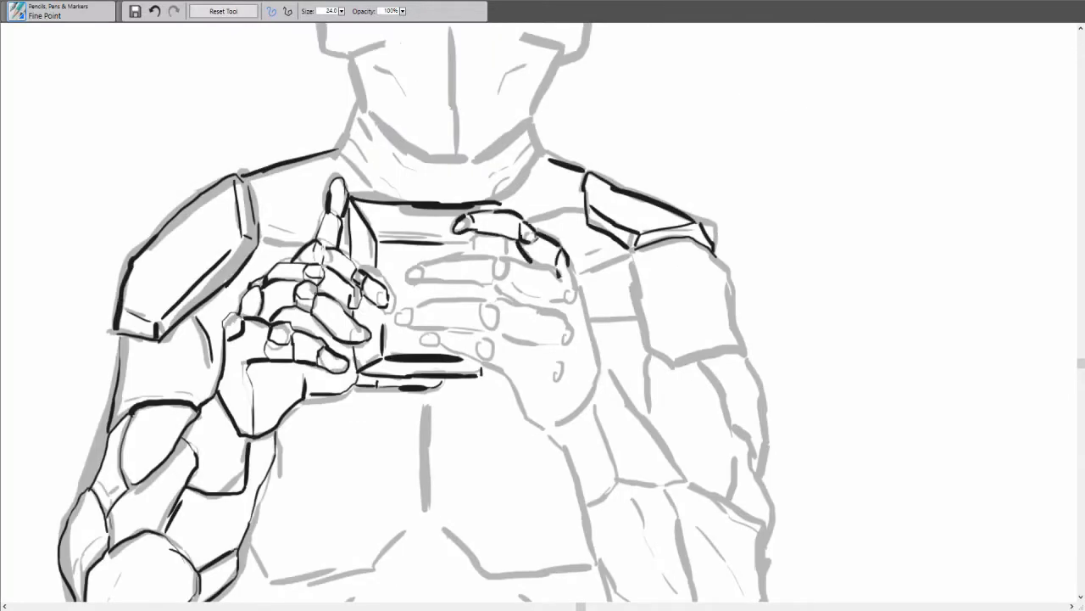
- Ink the right hand's fingers, lower fingers, knuckle and grip on the cube
mouse_move(492, 271)
mouse_down()
mouse_move(555, 263)
mouse_move(411, 273)
mouse_move(408, 283)
mouse_move(524, 305)
mouse_up()
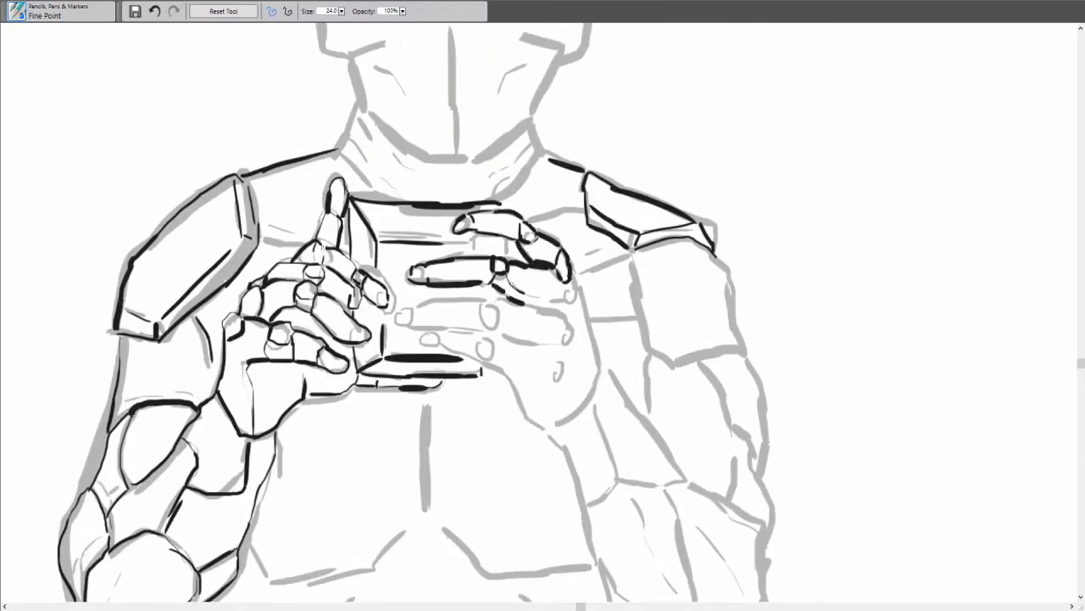
drag(434, 275, 483, 273)
mouse_move(549, 278)
mouse_down()
mouse_move(572, 302)
mouse_move(565, 328)
mouse_up()
drag(565, 314, 556, 342)
drag(480, 302, 500, 324)
drag(496, 322, 548, 342)
drag(485, 298, 398, 315)
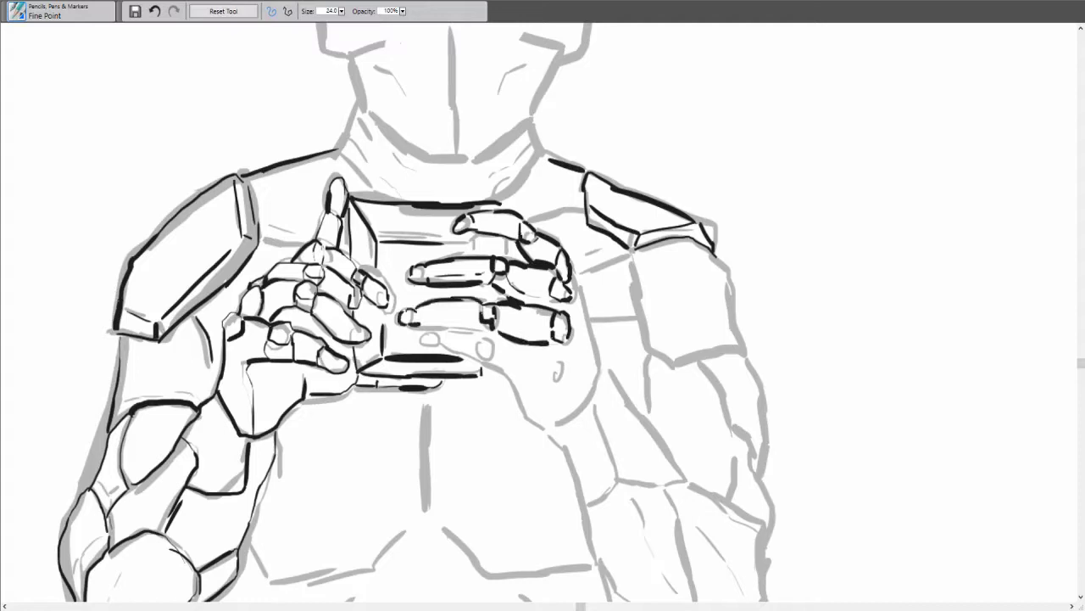
mouse_move(488, 324)
mouse_down()
mouse_move(422, 329)
mouse_move(417, 344)
mouse_up()
mouse_move(476, 331)
mouse_down()
mouse_move(436, 346)
mouse_move(584, 386)
mouse_up()
mouse_move(574, 280)
mouse_down()
mouse_move(599, 373)
mouse_move(586, 393)
mouse_up()
- Ink the shoulder, collar and neck lines in black
scroll(538, 321, down, 2)
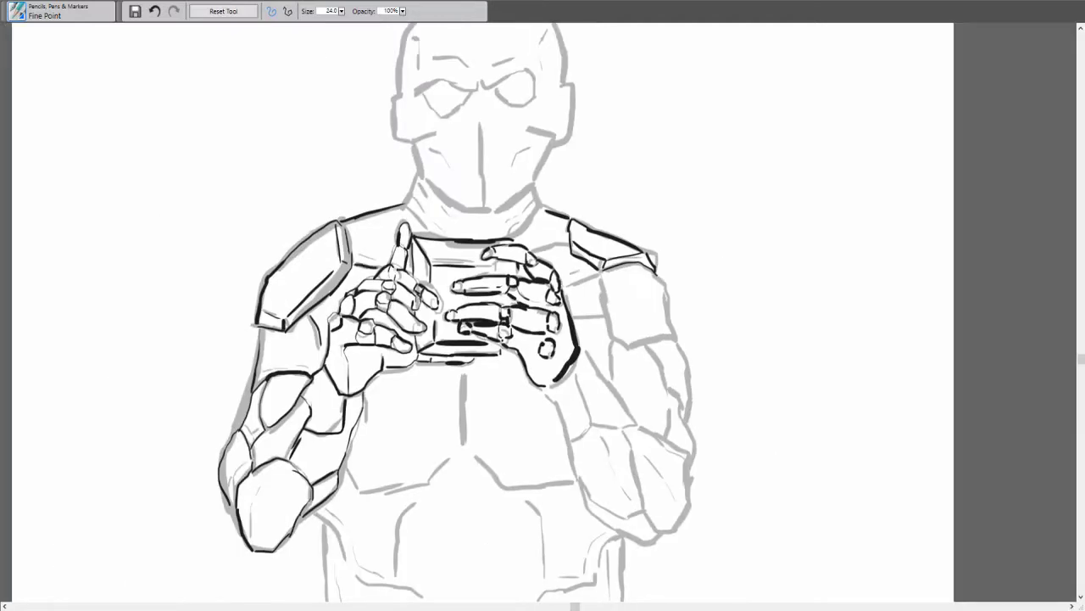
drag(559, 279, 599, 270)
drag(531, 253, 569, 246)
mouse_move(370, 230)
mouse_down()
mouse_move(399, 215)
mouse_move(429, 238)
mouse_up()
drag(545, 210, 517, 242)
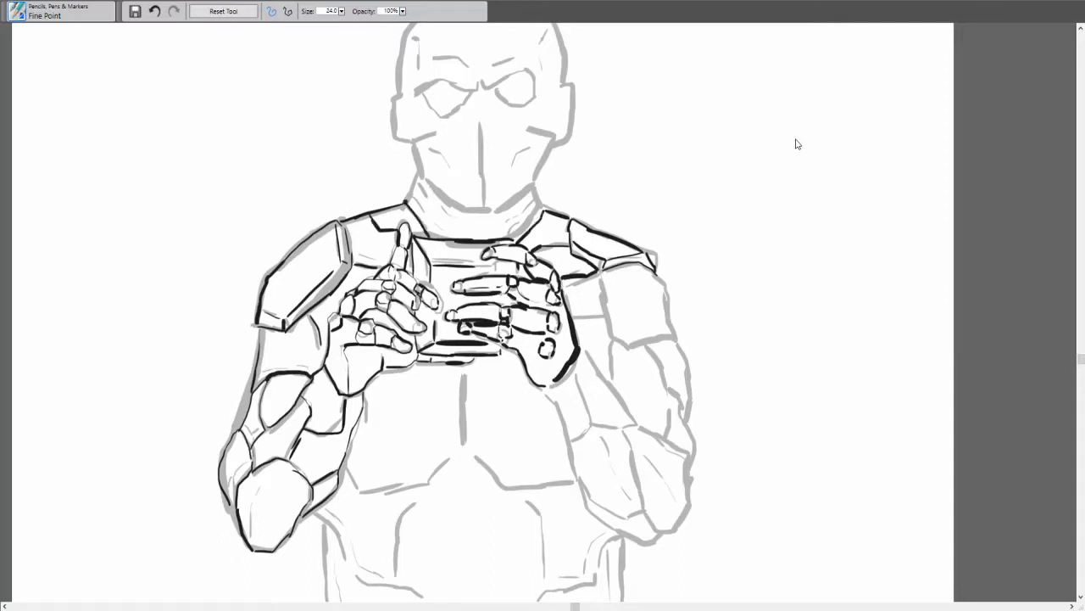
- Ink the chest plates, centre line and a long line down the left torso
drag(795, 145, 780, 51)
drag(339, 354, 417, 378)
mouse_move(420, 373)
mouse_down()
mouse_move(473, 356)
mouse_move(553, 356)
mouse_up()
drag(448, 277, 448, 350)
drag(343, 337, 409, 361)
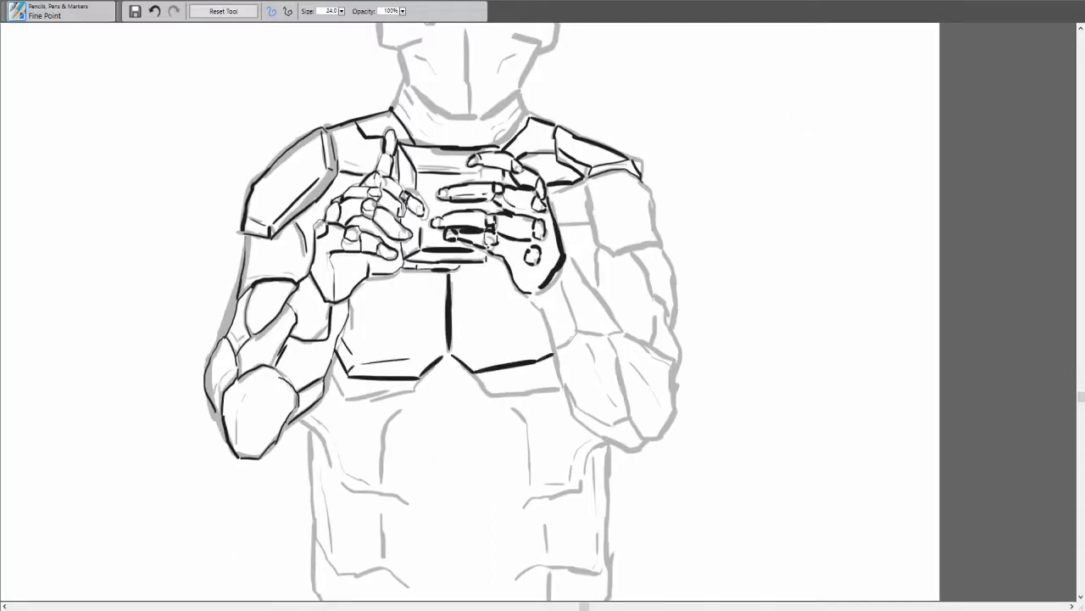
drag(485, 363, 532, 351)
drag(782, 263, 797, 127)
drag(320, 276, 329, 466)
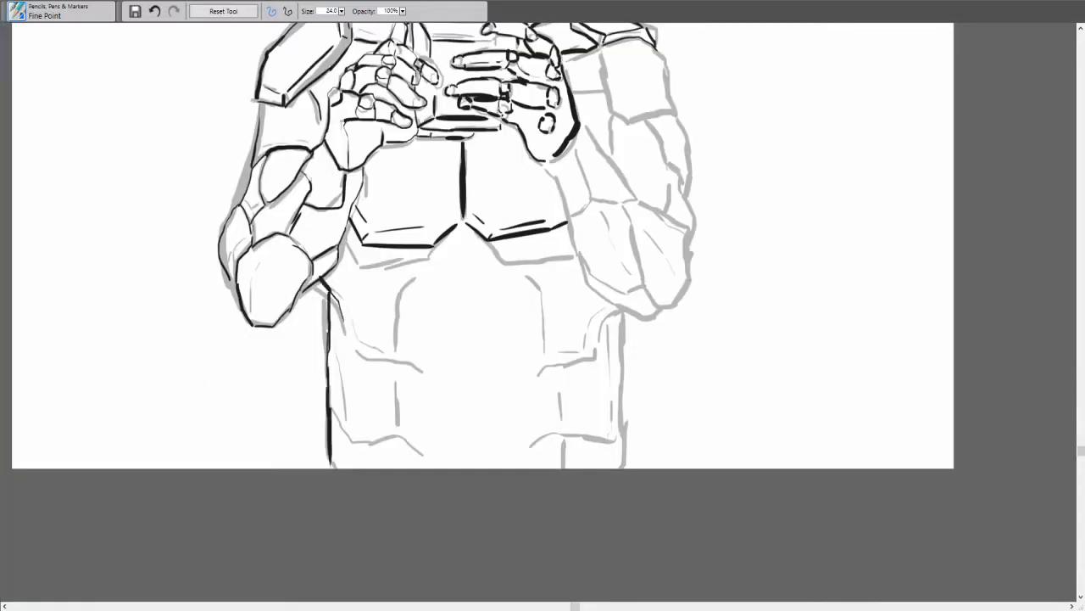
- Ink the lower torso and ab plate lines
drag(329, 350, 358, 396)
drag(331, 402, 368, 439)
drag(350, 332, 387, 349)
drag(419, 267, 394, 342)
drag(507, 260, 532, 344)
drag(619, 307, 586, 345)
- Ink the right side of the lower torso
drag(619, 316, 616, 394)
drag(553, 417, 614, 390)
drag(616, 385, 614, 466)
drag(402, 429, 429, 466)
drag(545, 445, 524, 468)
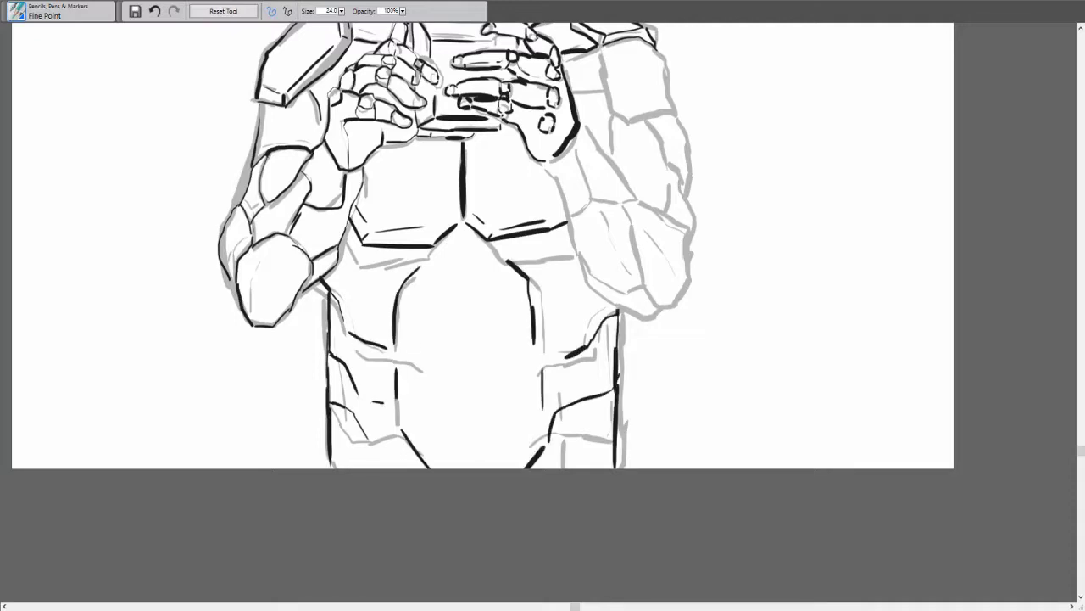
- Ink the ab curves and side strokes, then fit the whole figure in view
drag(425, 341, 519, 343)
drag(412, 410, 521, 413)
drag(341, 278, 381, 260)
drag(555, 282, 580, 259)
key(ctrl+minus)
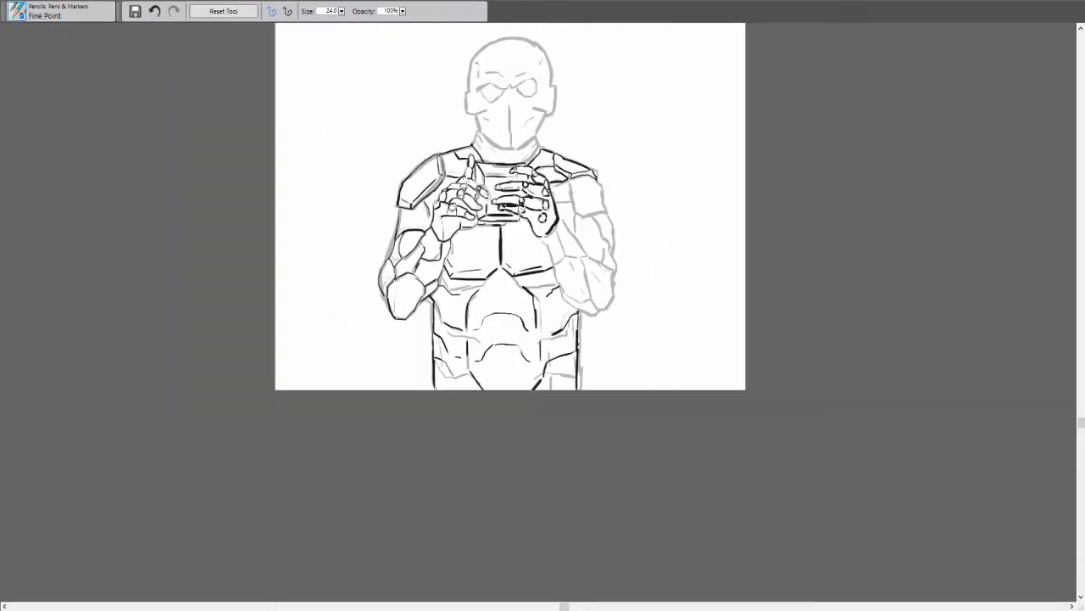
key(ctrl+plus)
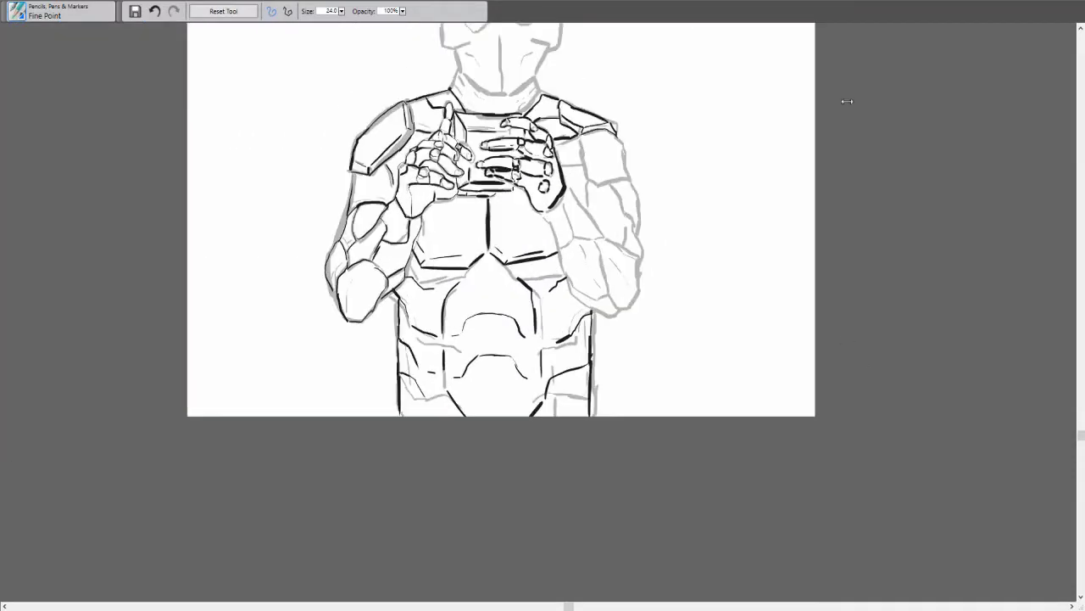
key(ctrl+0)
- Ink the right forearm and elbow outline
drag(565, 356, 617, 397)
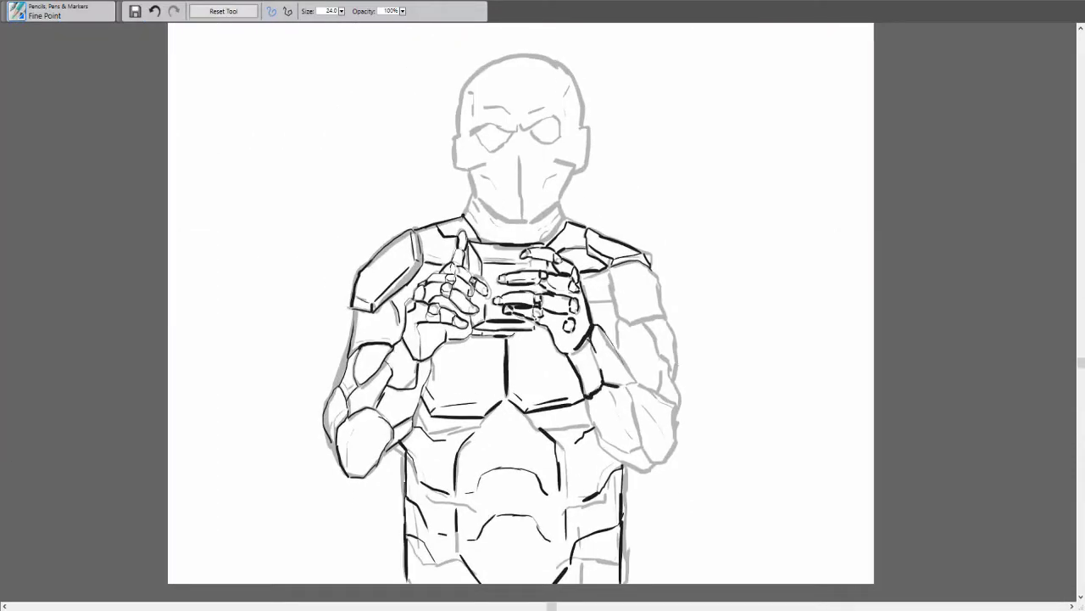
drag(642, 319, 662, 371)
drag(632, 377, 660, 396)
drag(666, 397, 676, 428)
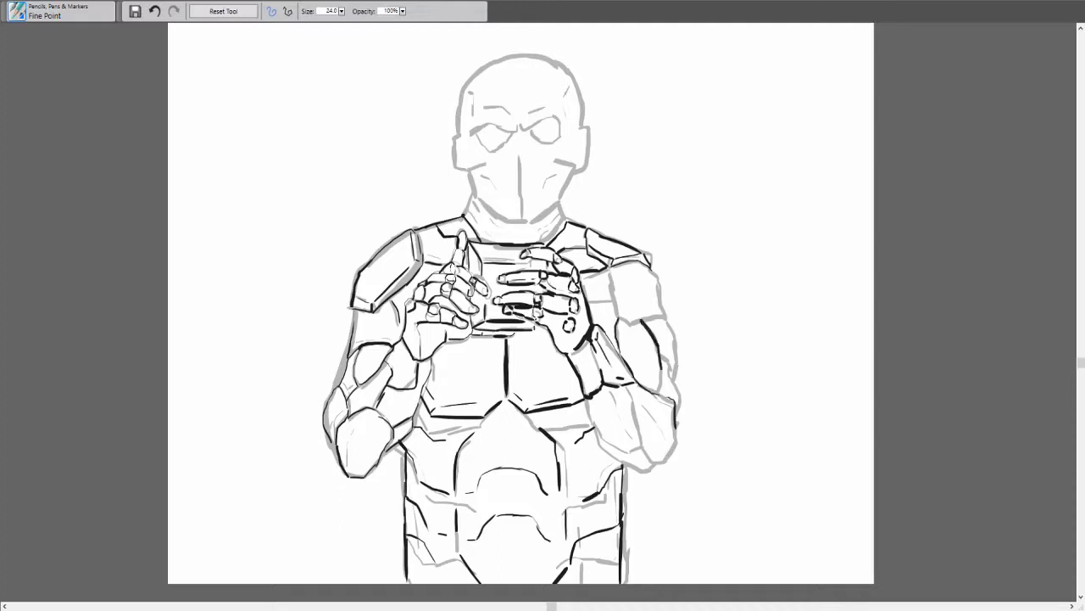
drag(625, 386, 647, 443)
drag(642, 429, 676, 463)
- Outline the right upper arm, shoulder and lower forearm edge
drag(669, 358, 678, 405)
drag(646, 315, 676, 376)
drag(648, 267, 665, 321)
drag(610, 270, 621, 324)
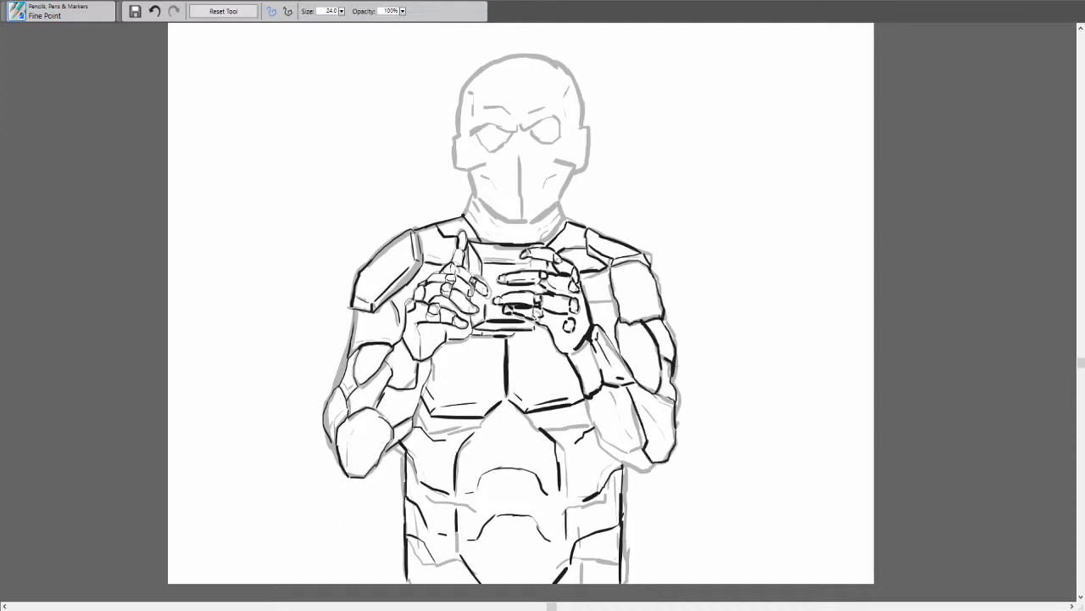
drag(597, 426, 649, 470)
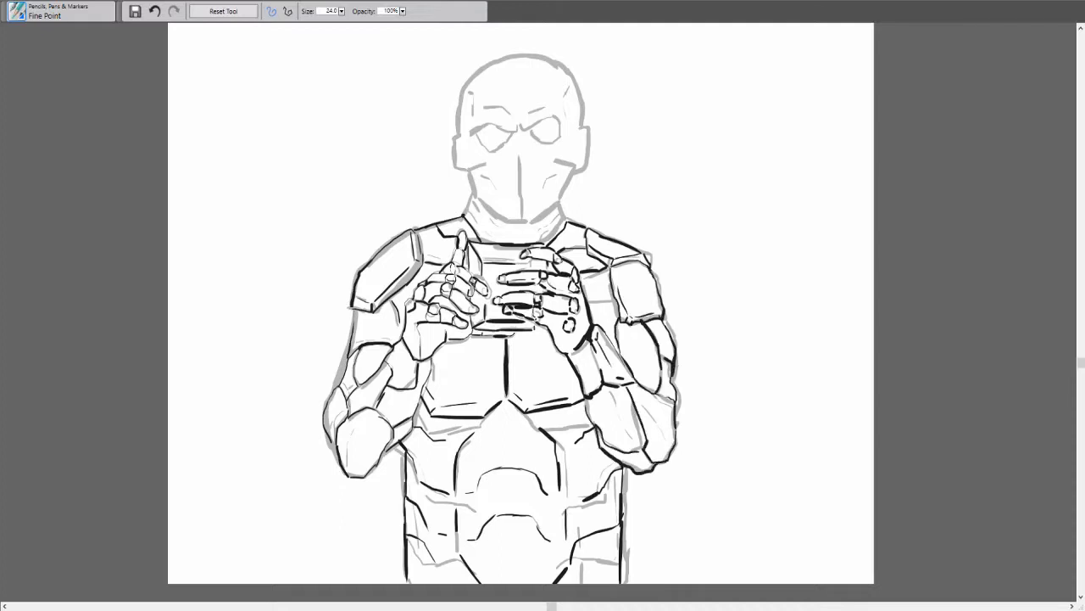
scroll(806, 122, up, 2)
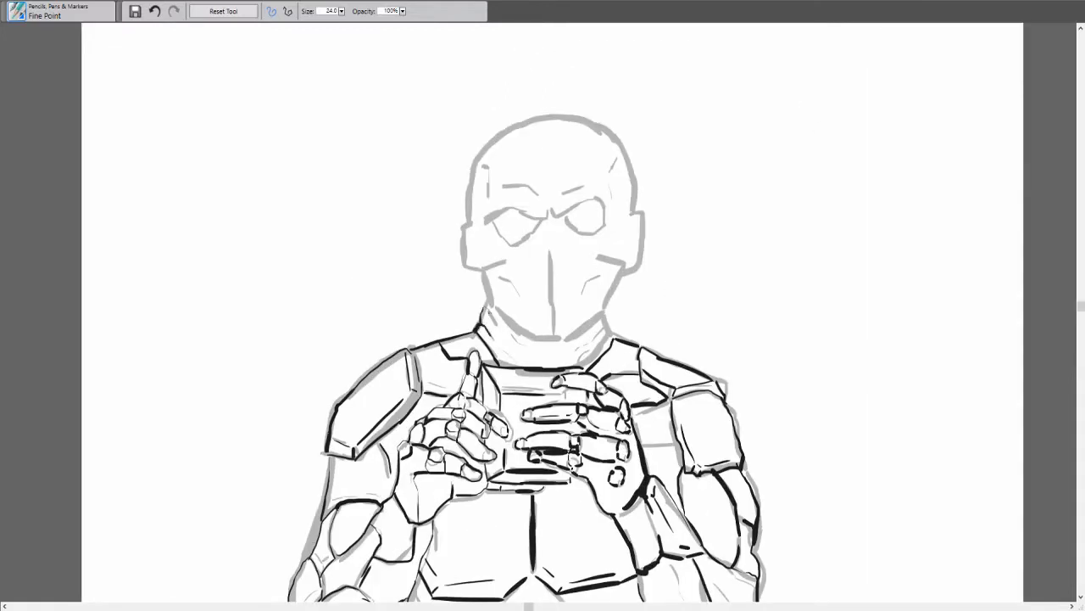
- Ink the lines across the neck
drag(485, 297, 495, 327)
drag(595, 307, 609, 334)
mouse_move(504, 334)
mouse_down()
mouse_move(546, 361)
mouse_move(595, 365)
mouse_up()
drag(498, 347, 517, 365)
- With vertical symmetry on, ink the mirrored eye mask, jaw, cranium and cheeks
key(ctrl+shift+m)
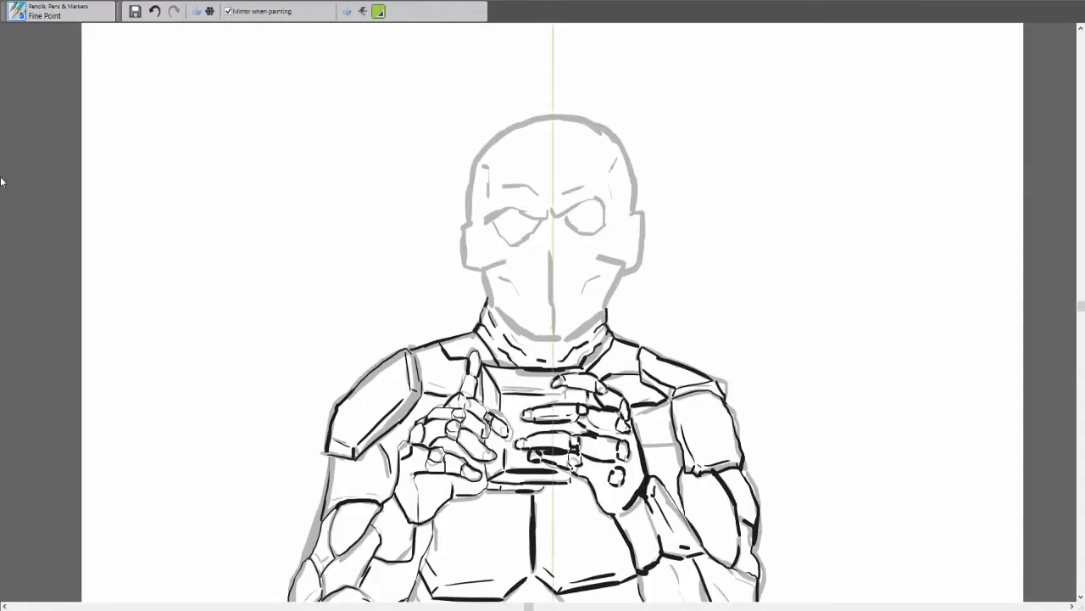
mouse_move(473, 210)
mouse_down()
mouse_move(539, 222)
mouse_move(476, 268)
mouse_move(537, 343)
mouse_up()
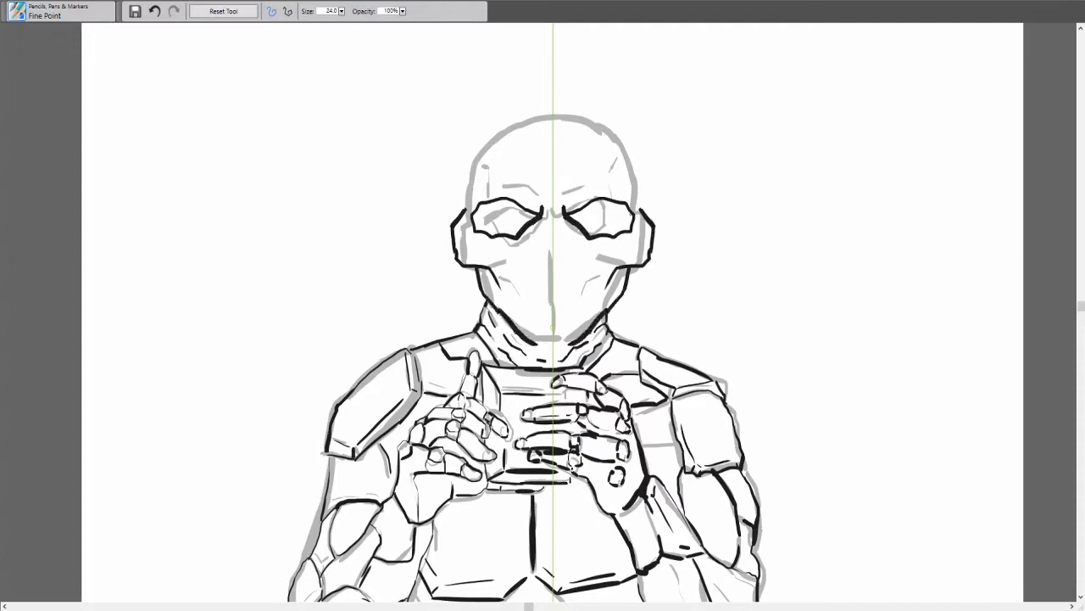
drag(478, 175, 480, 205)
drag(513, 124, 463, 213)
drag(505, 122, 553, 113)
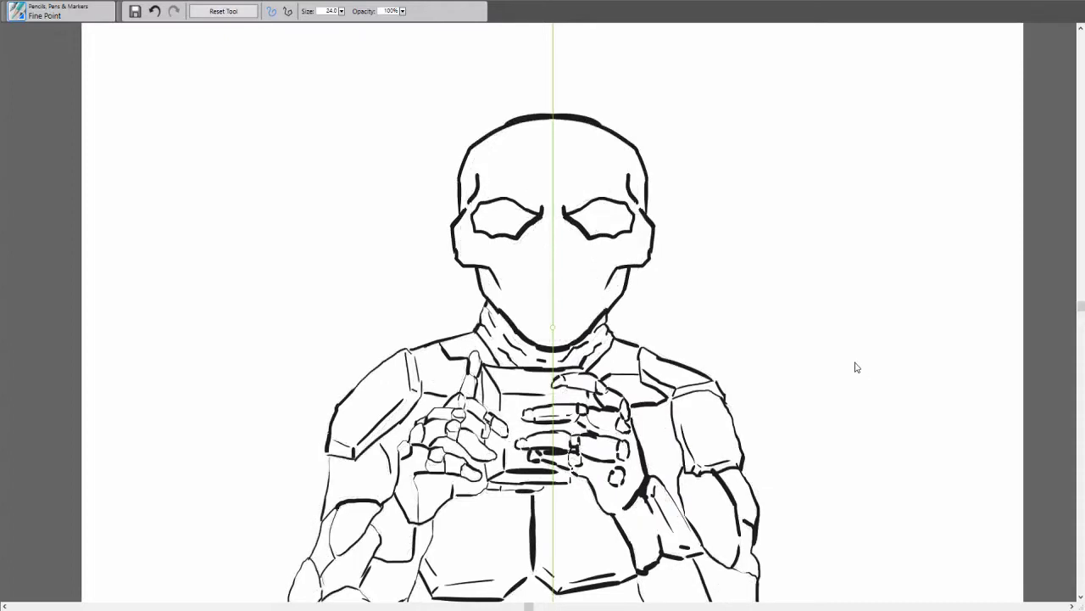
- Ink the ear fins, replace the rounded crest with a pointed one, add brow, nose and mouth
mouse_move(477, 286)
mouse_down()
mouse_move(409, 207)
mouse_move(432, 129)
mouse_move(489, 134)
mouse_up()
drag(490, 131, 552, 24)
scroll(550, 305, down, 2)
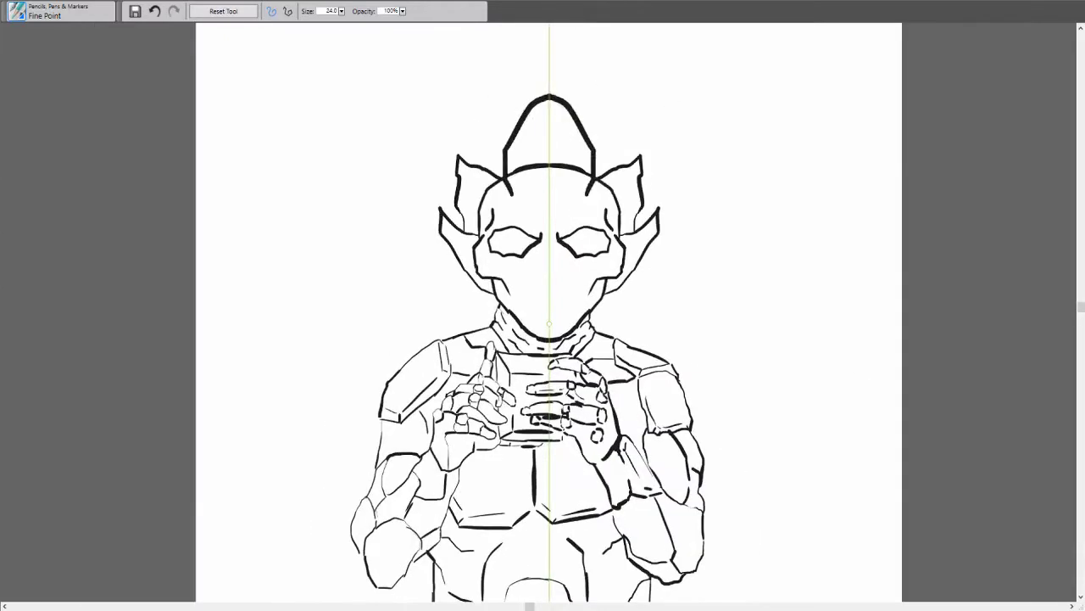
key(ctrl+z)
drag(493, 173, 550, 78)
drag(507, 212, 531, 222)
mouse_move(519, 260)
mouse_down()
mouse_move(547, 273)
mouse_move(541, 313)
mouse_up()
- Erase the arc over the head and stray face lines, then return to the pen
key(e)
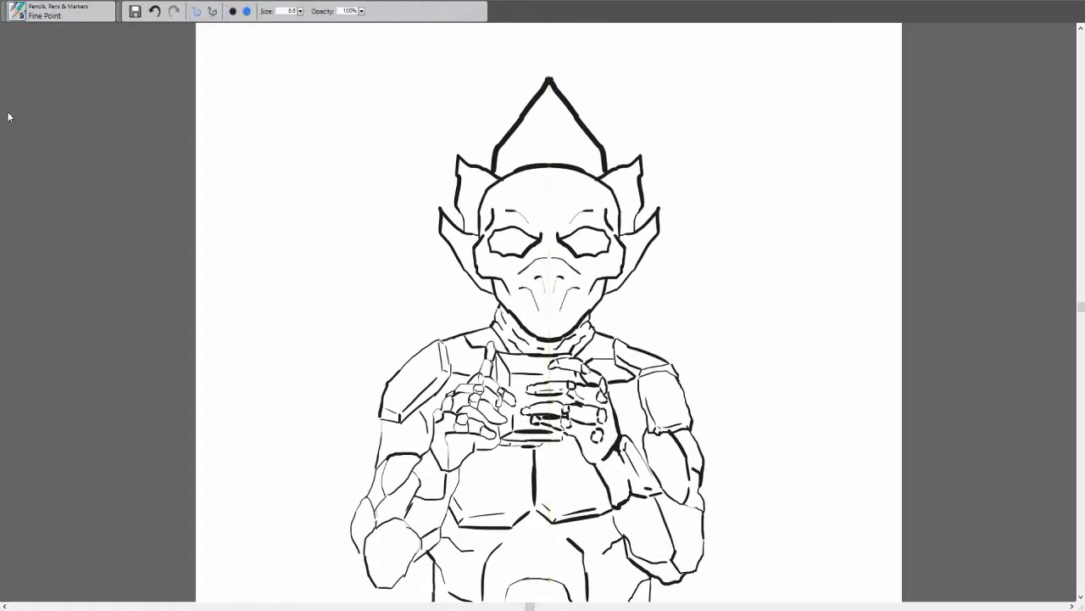
mouse_move(495, 173)
mouse_down()
mouse_move(618, 201)
mouse_move(620, 236)
mouse_up()
drag(479, 221, 479, 232)
drag(491, 184, 478, 234)
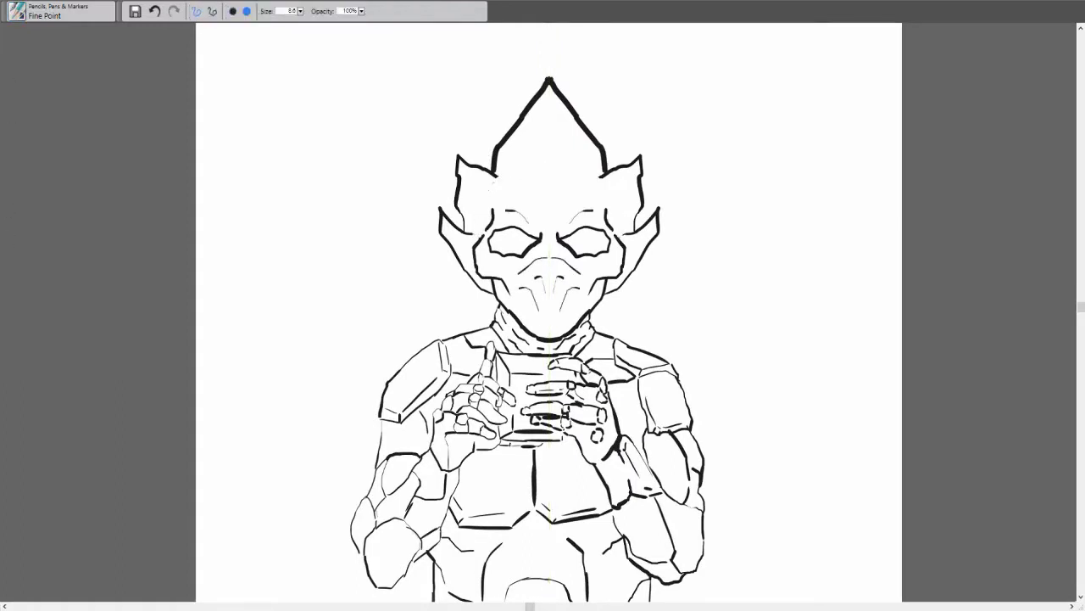
scroll(537, 255, down, 5)
scroll(538, 316, up, 6)
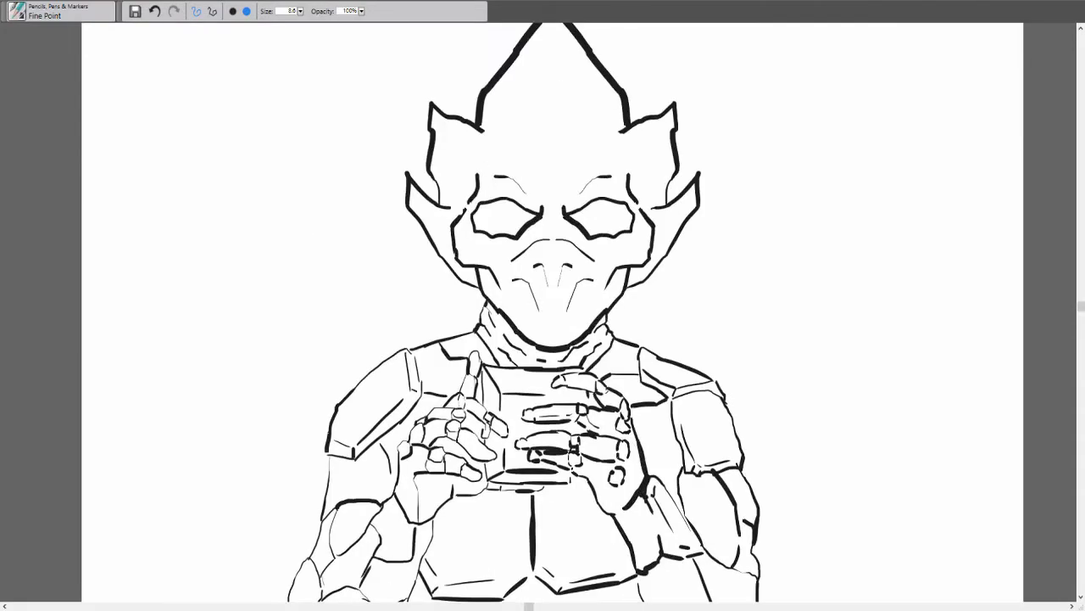
key(e)
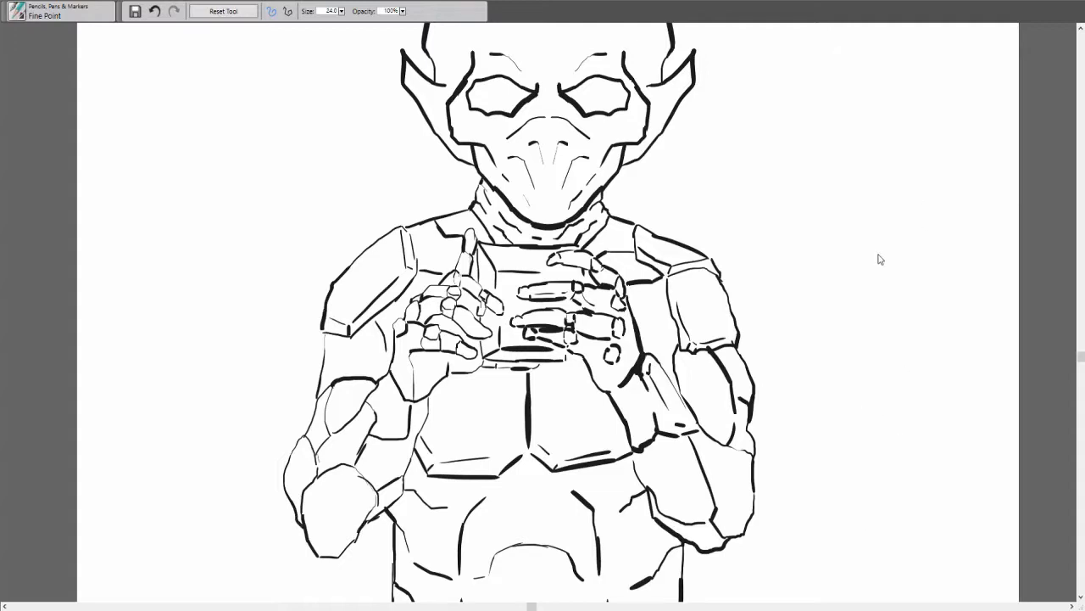
- Try dark strokes over the neck, left forearm and torso, then undo them
mouse_move(458, 256)
mouse_down()
mouse_move(509, 233)
mouse_move(480, 196)
mouse_up()
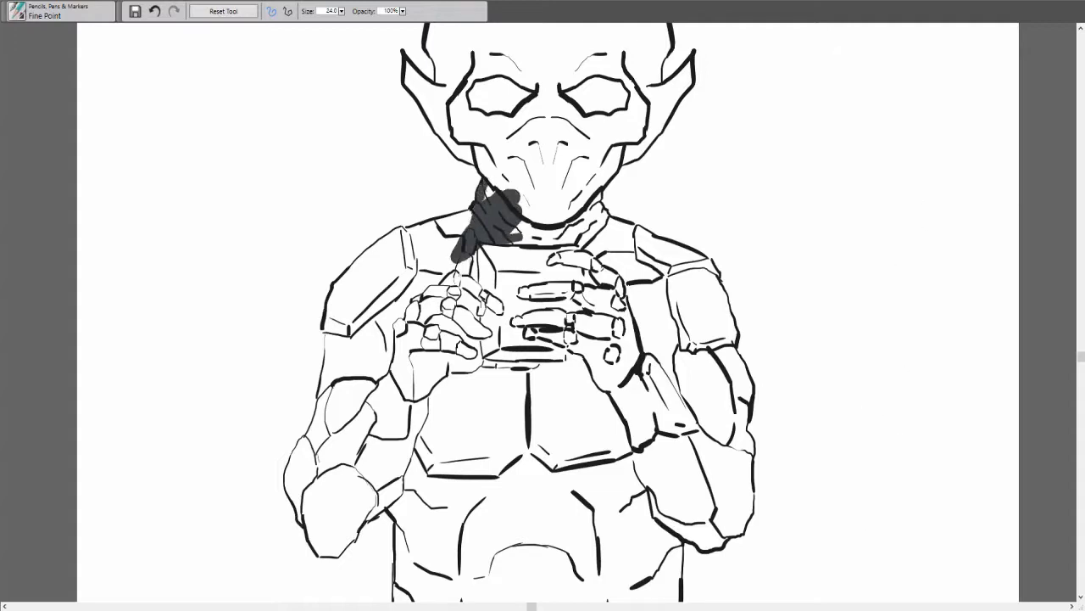
mouse_move(471, 254)
mouse_down()
mouse_move(378, 398)
mouse_move(442, 335)
mouse_up()
mouse_move(480, 285)
mouse_down()
mouse_move(471, 314)
mouse_move(500, 311)
mouse_move(447, 360)
mouse_up()
mouse_move(313, 519)
mouse_down()
mouse_move(366, 279)
mouse_move(468, 210)
mouse_up()
key(ctrl+minus)
drag(387, 449, 418, 460)
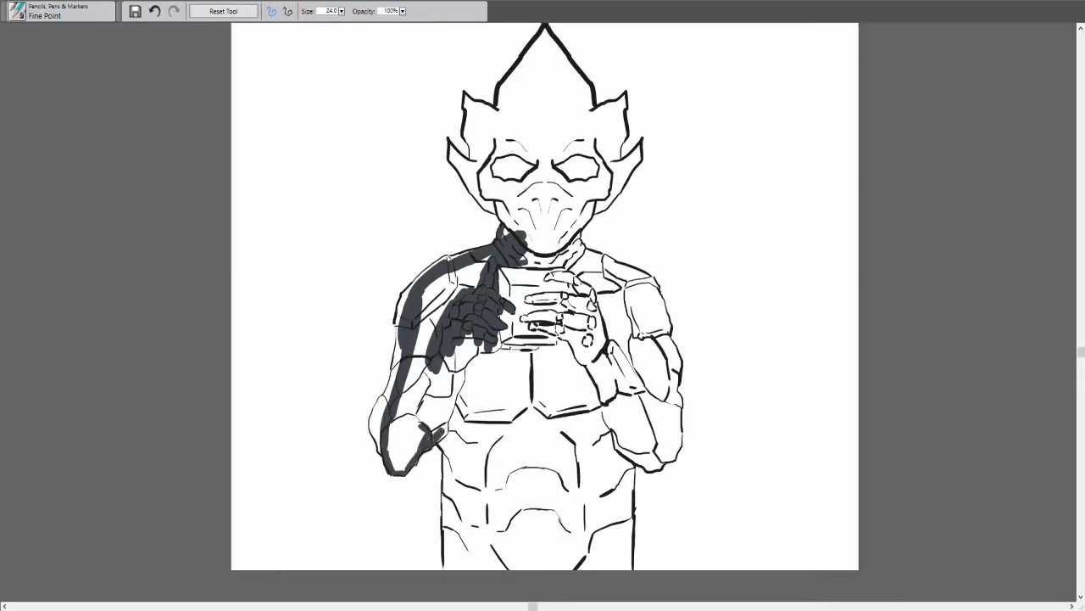
key(ctrl+z)
key(ctrl+plus)
- Trace the left arm, shoulder plate and forearm armour edges in blue
mouse_move(208, 434)
mouse_down()
mouse_move(222, 390)
mouse_move(301, 315)
mouse_move(254, 220)
mouse_move(225, 326)
mouse_up()
drag(210, 428, 193, 509)
drag(543, 339, 679, 272)
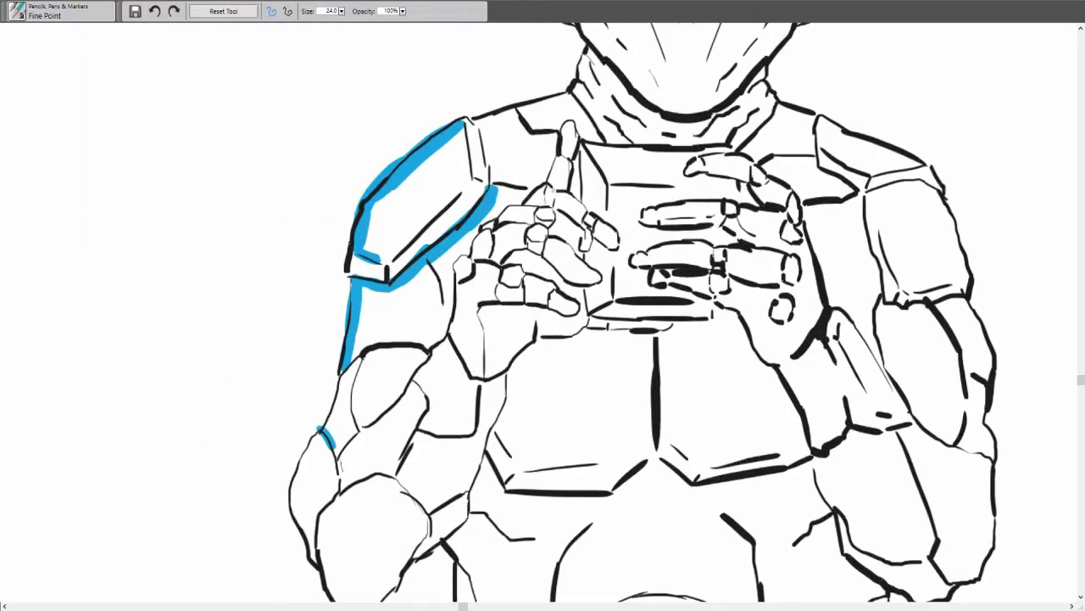
mouse_move(332, 429)
mouse_down()
mouse_move(302, 561)
mouse_move(293, 507)
mouse_up()
drag(338, 485, 388, 412)
drag(359, 370, 365, 426)
mouse_move(348, 483)
mouse_down()
mouse_move(441, 326)
mouse_move(447, 260)
mouse_up()
key(ctrl+minus)
key(ctrl+minus)
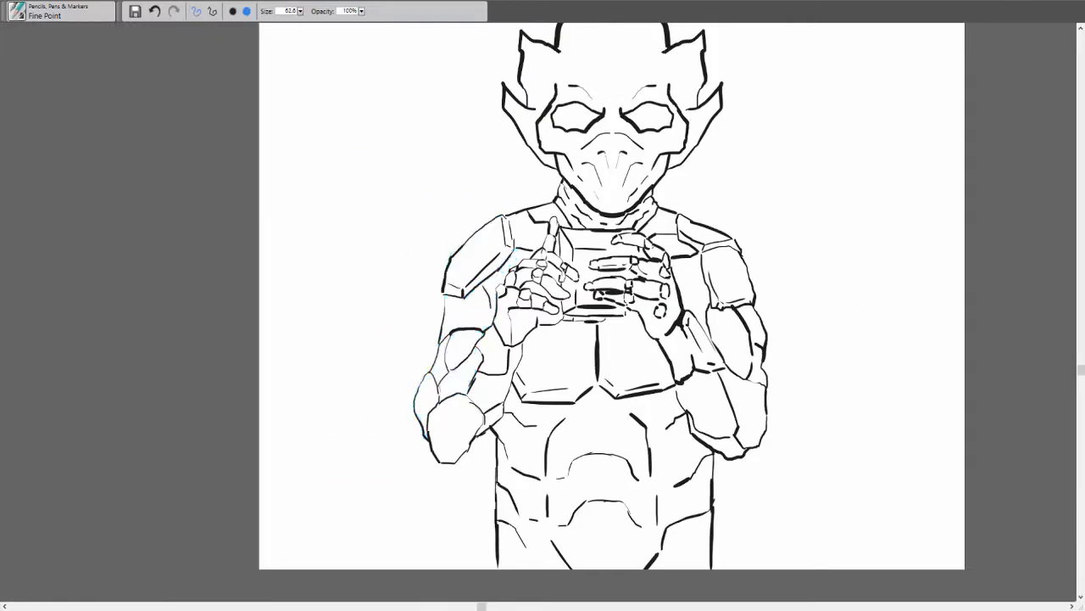
- Block in blue over the left shoulder, head, face and chest
key(e)
drag(526, 216, 449, 323)
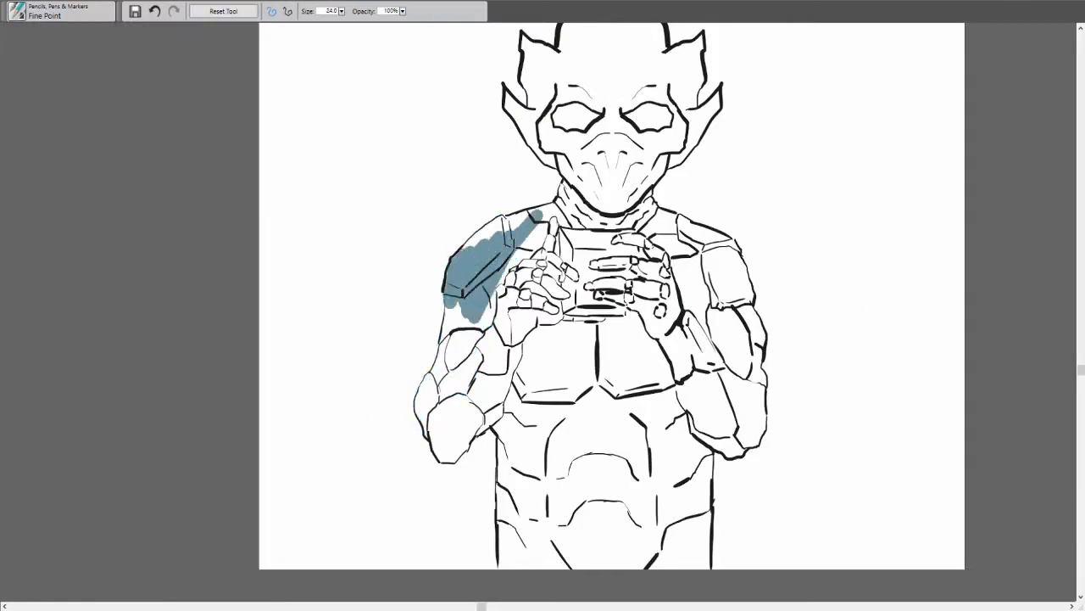
drag(594, 246, 501, 85)
drag(542, 34, 593, 339)
drag(492, 381, 679, 85)
scroll(576, 297, up, 3)
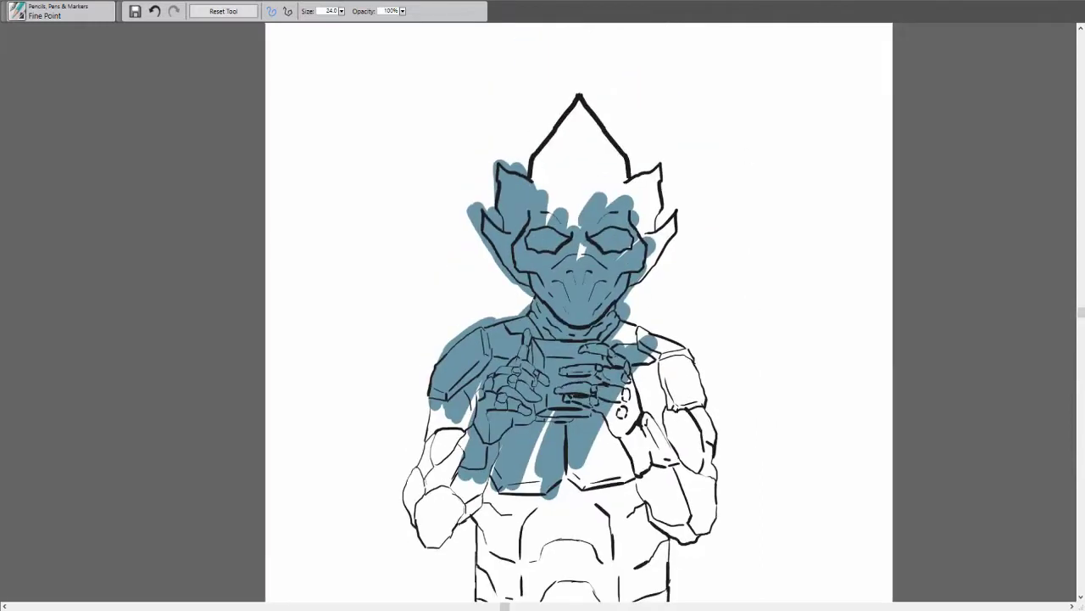
- Paint blue over the crown and along the right arm
drag(615, 63, 543, 203)
drag(593, 119, 551, 229)
drag(644, 322, 704, 534)
drag(628, 382, 699, 539)
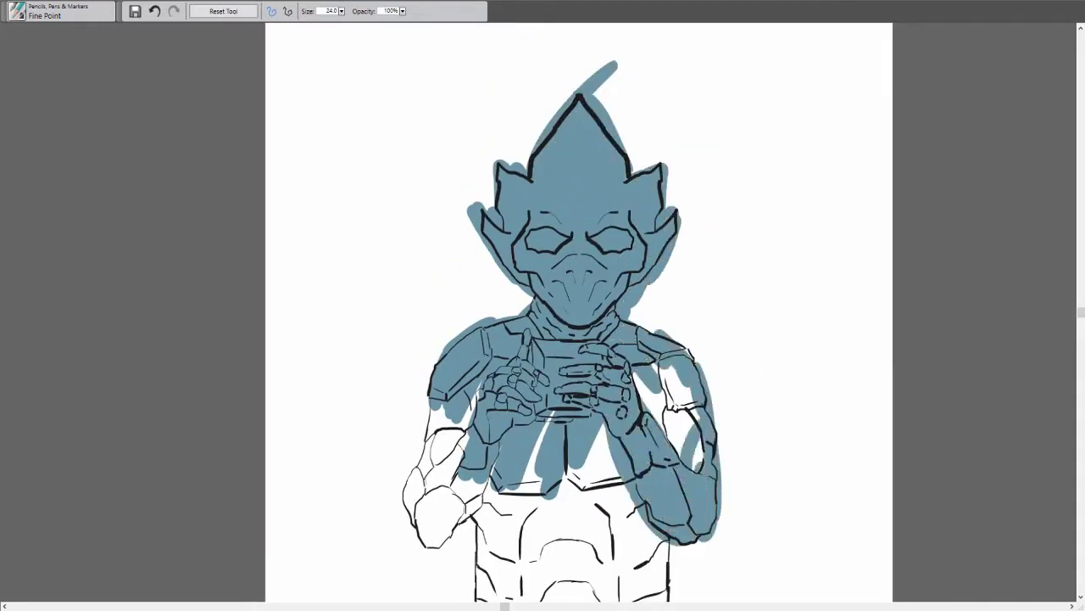
drag(644, 364, 700, 470)
drag(665, 335, 695, 360)
scroll(775, 133, down, 3)
- Fill the left forearm, central chest, lower torso and abdomen with blue
drag(500, 339, 428, 415)
drag(492, 254, 437, 407)
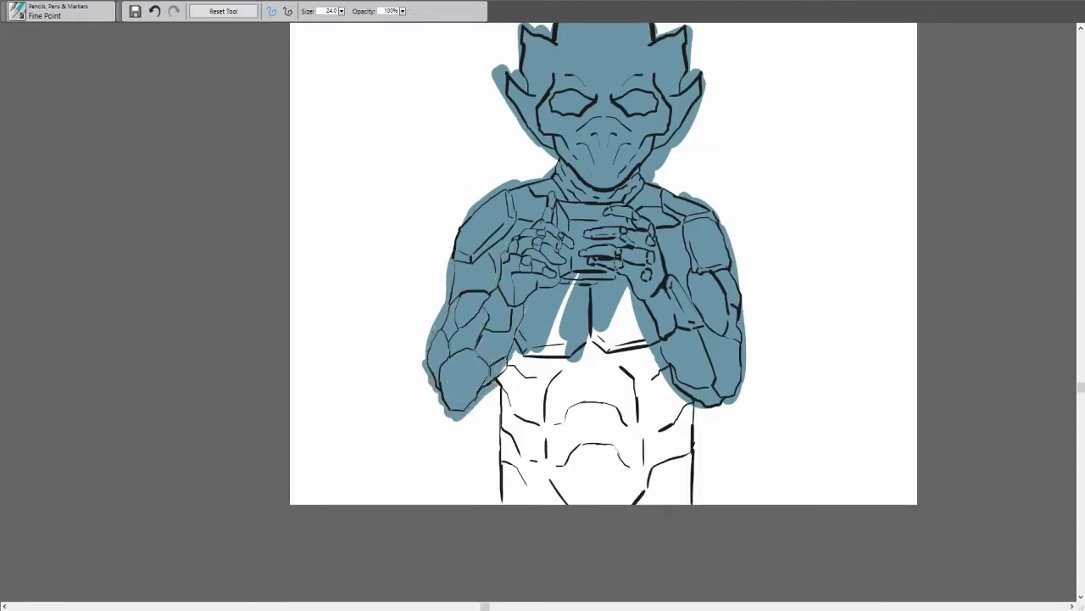
mouse_move(517, 407)
mouse_down()
mouse_move(594, 284)
mouse_move(678, 500)
mouse_up()
drag(508, 398, 513, 500)
drag(542, 382, 644, 501)
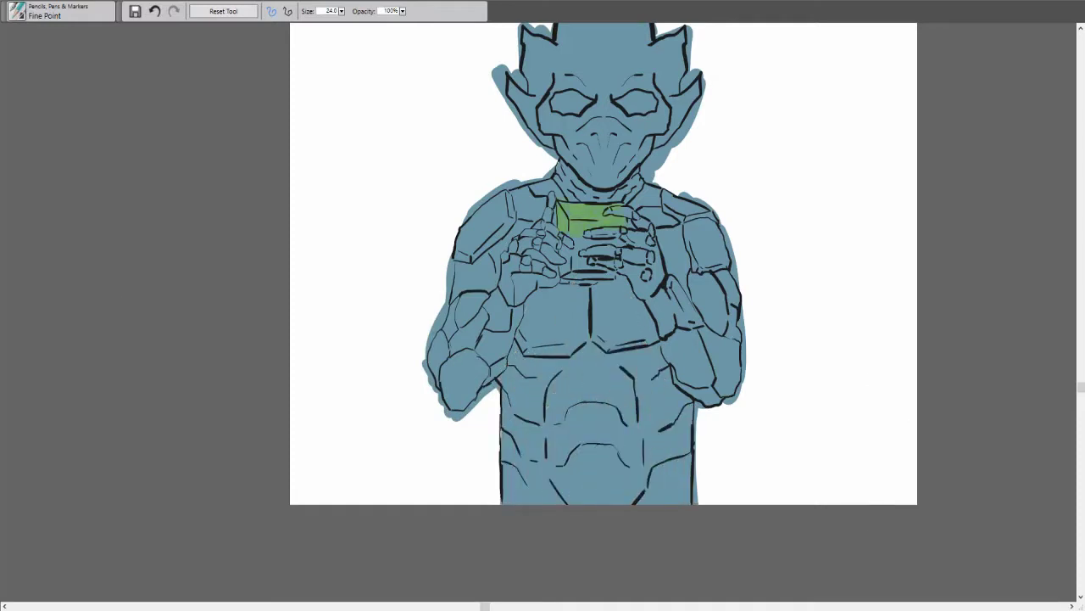
- Draw straight light rays radiating from the cube in all directions
drag(466, 119, 543, 178)
drag(695, 138, 380, 488)
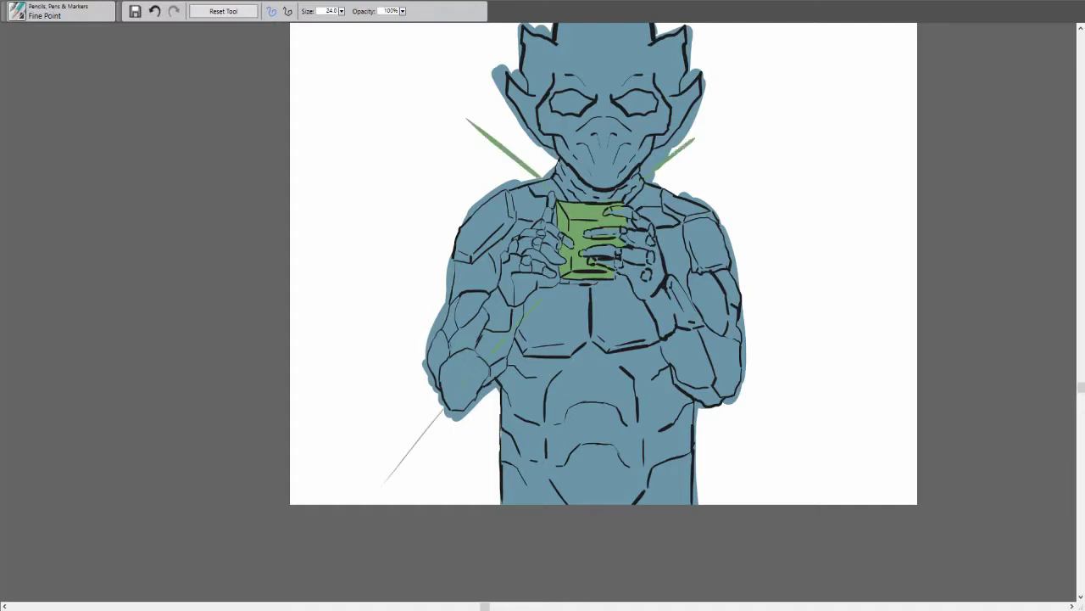
drag(615, 288, 778, 488)
drag(747, 205, 716, 212)
drag(587, 334, 580, 488)
drag(439, 174, 490, 193)
drag(702, 178, 674, 195)
drag(354, 386, 431, 331)
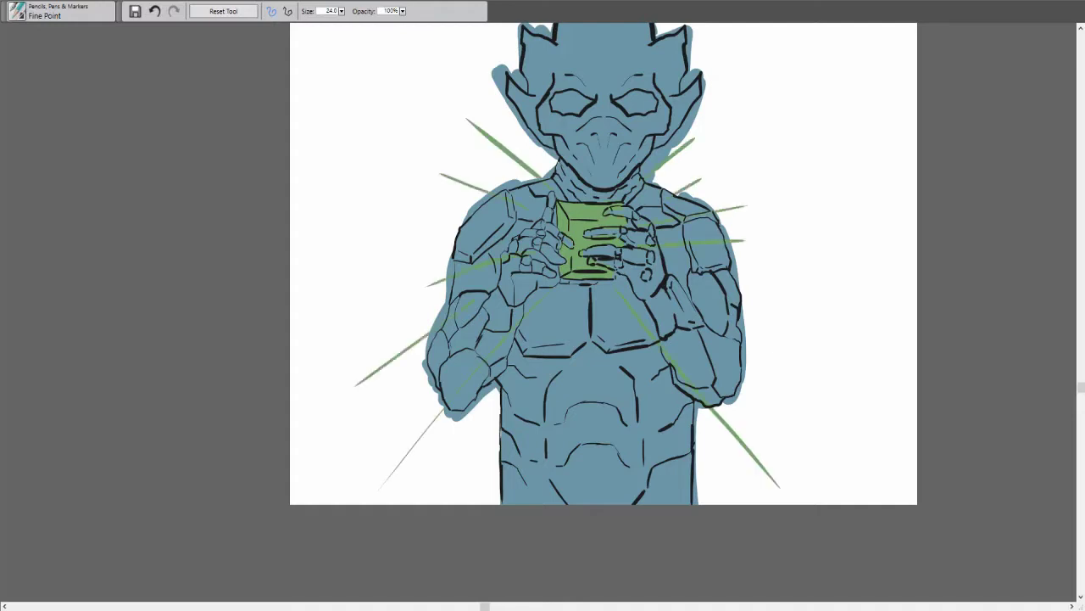
drag(775, 357, 746, 330)
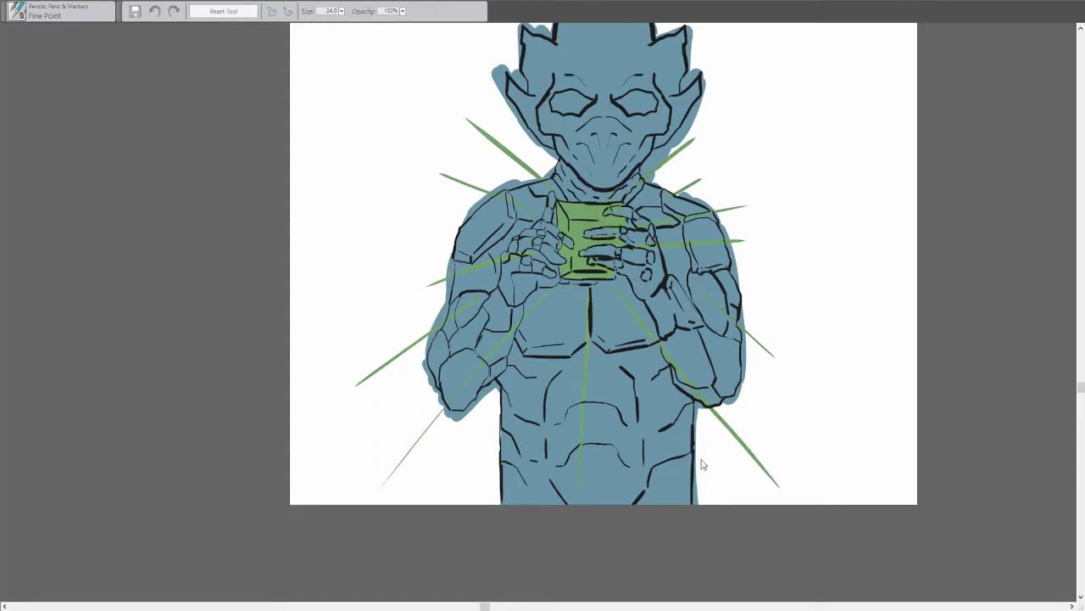
- Undo and redo the last cube change, then undo the green colouring of cube and rays
click(162, 3)
key(ctrl+y)
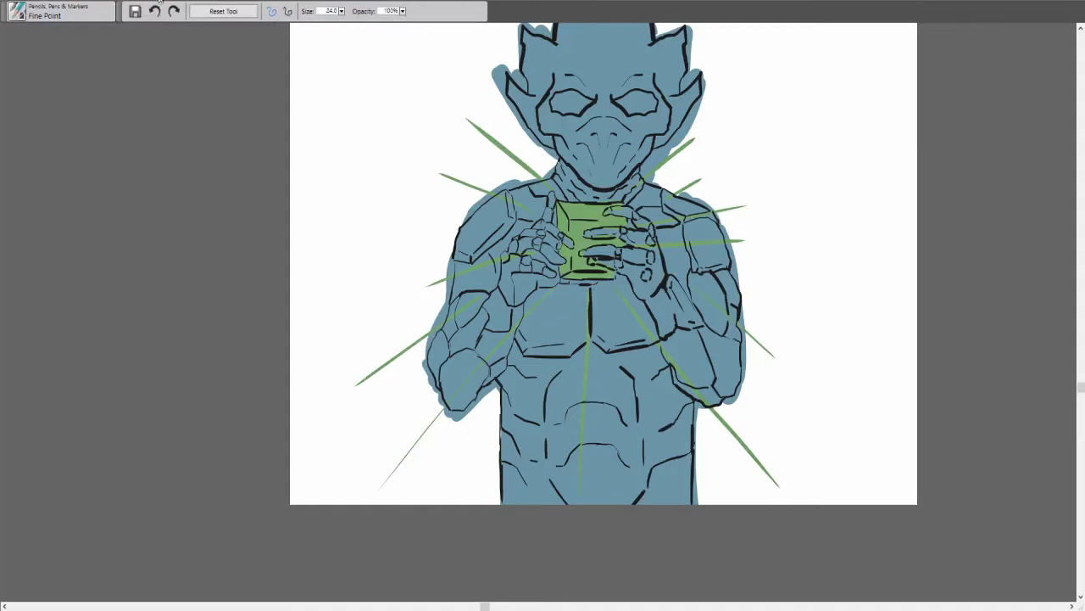
key(ctrl+z)
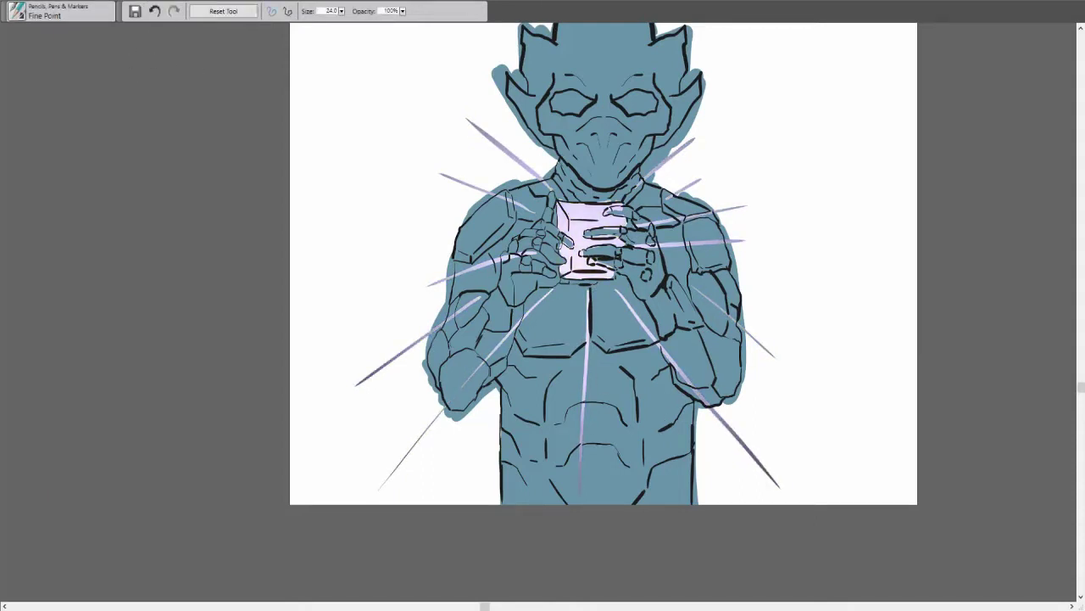
- Spray soft lavender airbrush glow along each of the light rays
key(2)
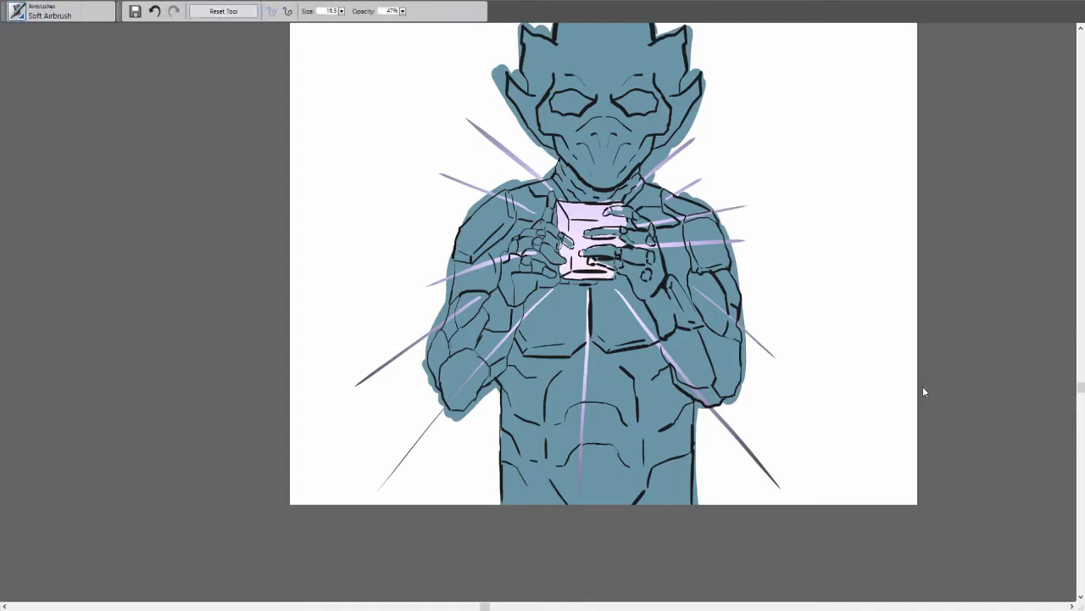
drag(501, 146, 551, 194)
drag(691, 139, 628, 180)
drag(445, 176, 530, 212)
drag(415, 288, 543, 248)
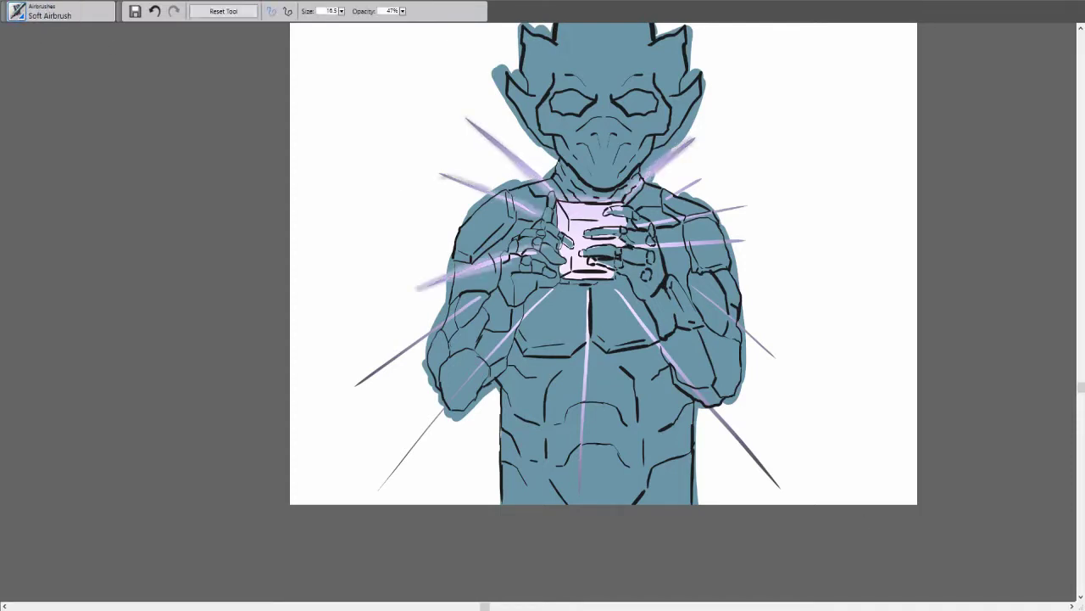
drag(348, 390, 496, 288)
drag(377, 490, 560, 284)
drag(583, 500, 587, 339)
drag(619, 293, 780, 490)
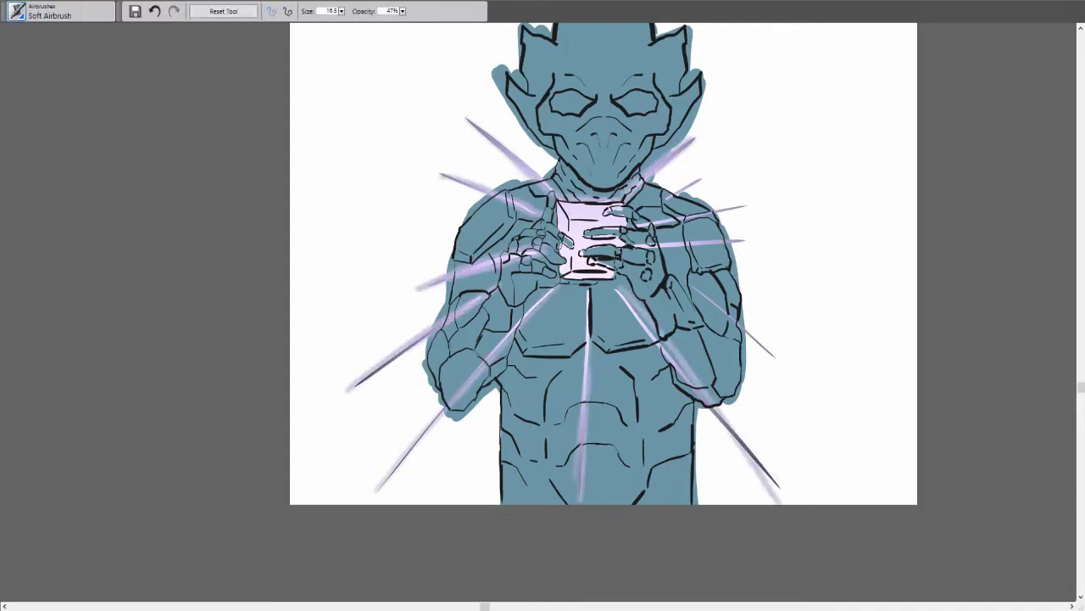
drag(692, 284, 772, 356)
drag(665, 242, 747, 235)
drag(716, 216, 754, 208)
- Airbrush lavender glow around the neck, both hands, the cube edges and the chest
drag(545, 259, 544, 283)
drag(534, 219, 545, 273)
mouse_move(561, 178)
mouse_down()
mouse_move(620, 178)
mouse_move(641, 290)
mouse_up()
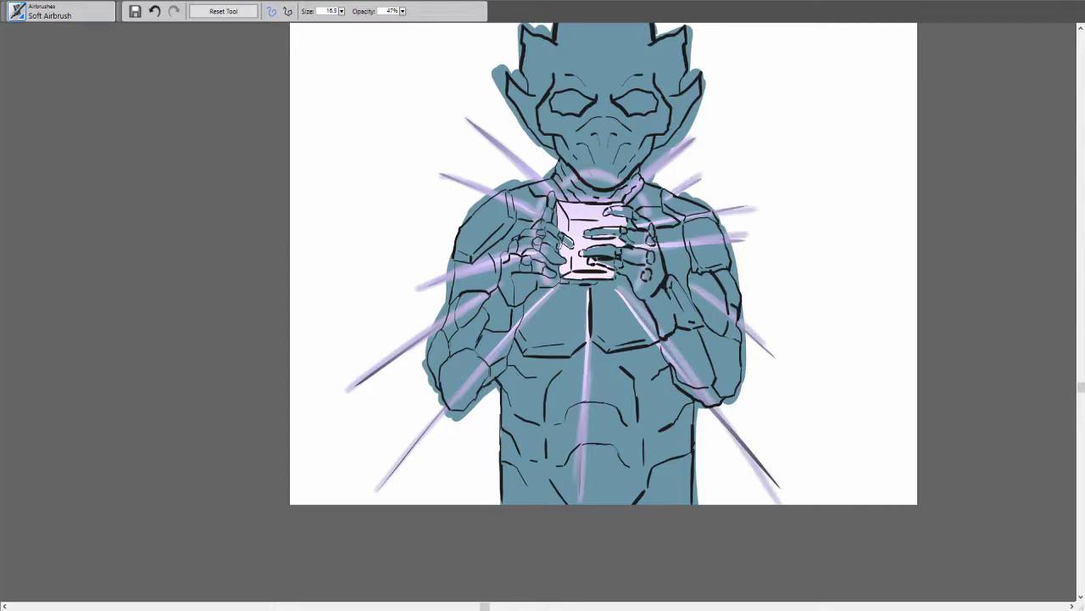
drag(560, 302, 626, 306)
drag(549, 226, 549, 247)
drag(553, 206, 553, 251)
drag(556, 229, 619, 282)
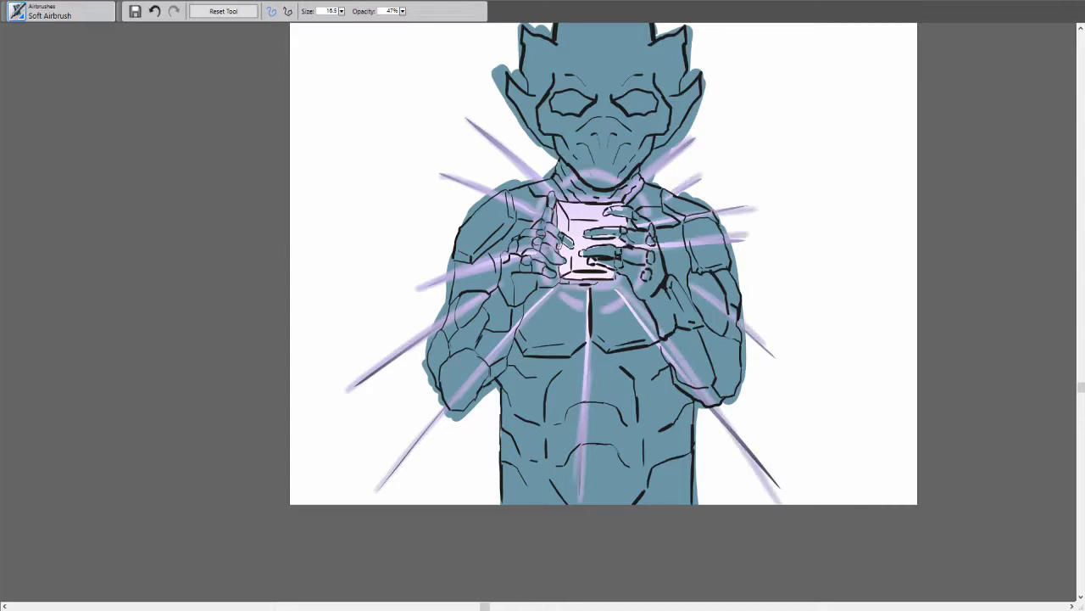
- Zoom in and erase blue overspill along the body's left edge, shoulders and neck
key(ctrl+equal)
key(e)
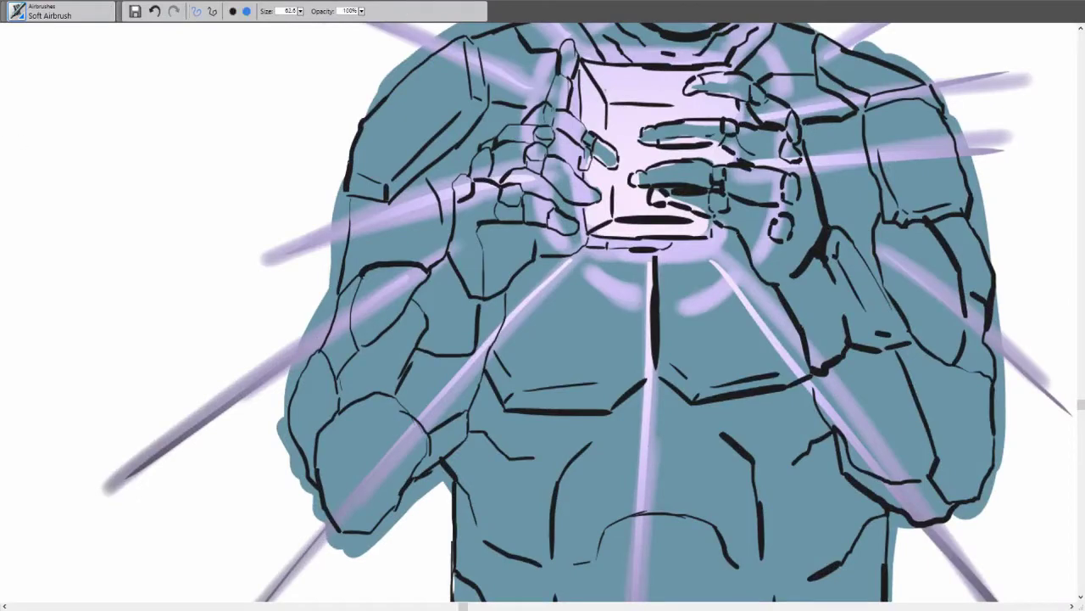
mouse_move(341, 178)
mouse_down()
mouse_move(330, 296)
mouse_move(293, 385)
mouse_move(322, 522)
mouse_move(364, 543)
mouse_move(450, 466)
mouse_up()
scroll(771, 147, down, 2)
mouse_move(503, 400)
mouse_down()
mouse_move(513, 170)
mouse_move(610, 98)
mouse_move(609, 30)
mouse_up()
scroll(791, 125, up, 2)
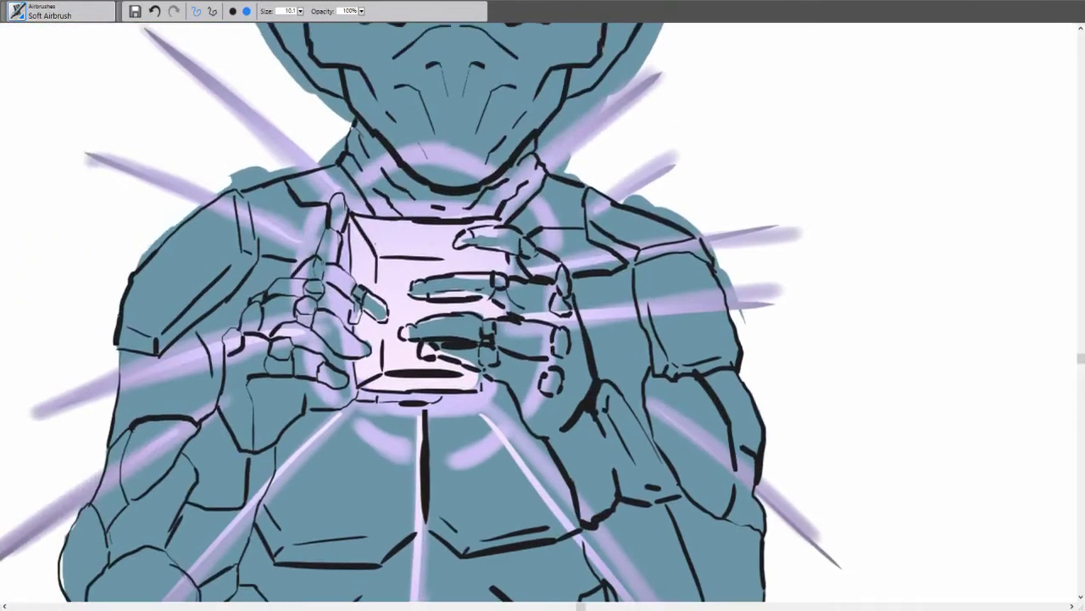
mouse_move(218, 193)
mouse_down()
mouse_move(301, 167)
mouse_move(350, 88)
mouse_up()
mouse_move(542, 154)
mouse_down()
mouse_move(542, 140)
mouse_move(606, 85)
mouse_up()
mouse_move(538, 129)
mouse_down()
mouse_move(580, 179)
mouse_move(570, 168)
mouse_up()
mouse_move(624, 195)
mouse_down()
mouse_move(678, 221)
mouse_move(743, 320)
mouse_up()
scroll(778, 121, up, 1)
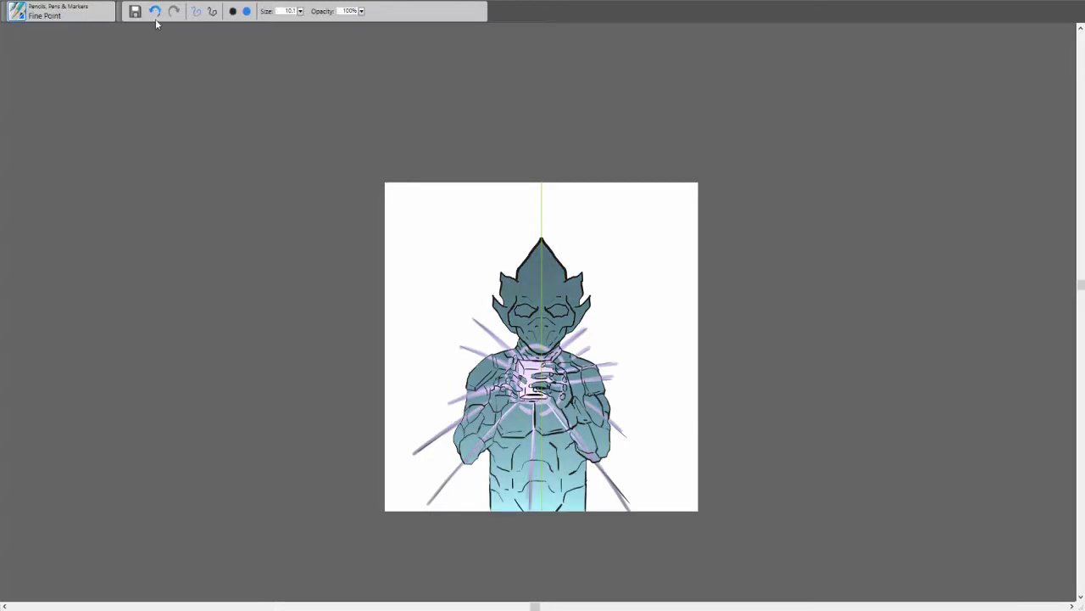
- Undo the cyan gradient and refill the figure with a dark navy-blue gradient
click(154, 10)
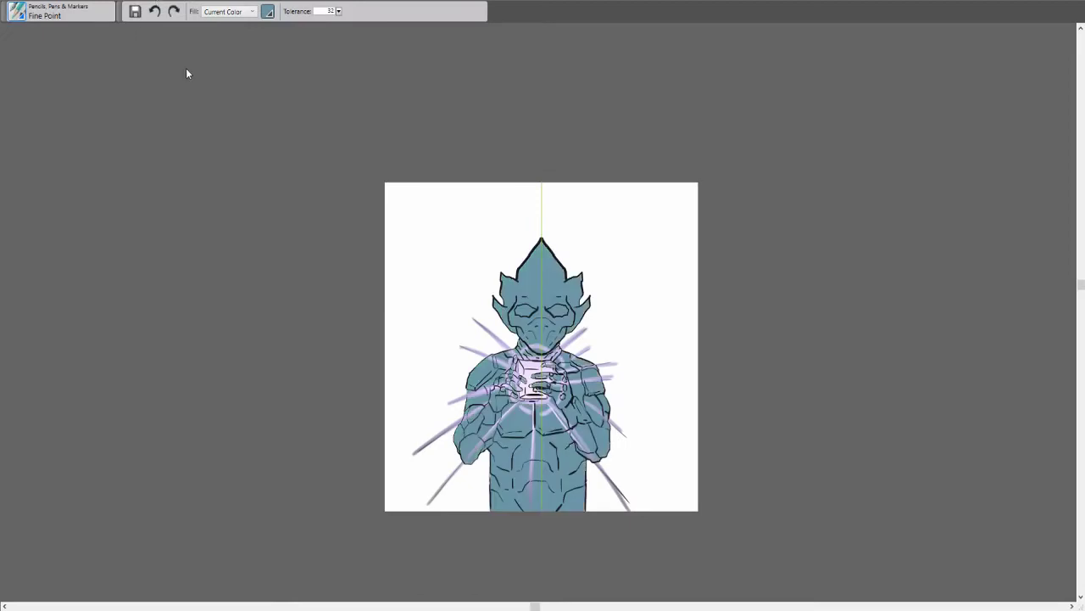
key(ctrl+z)
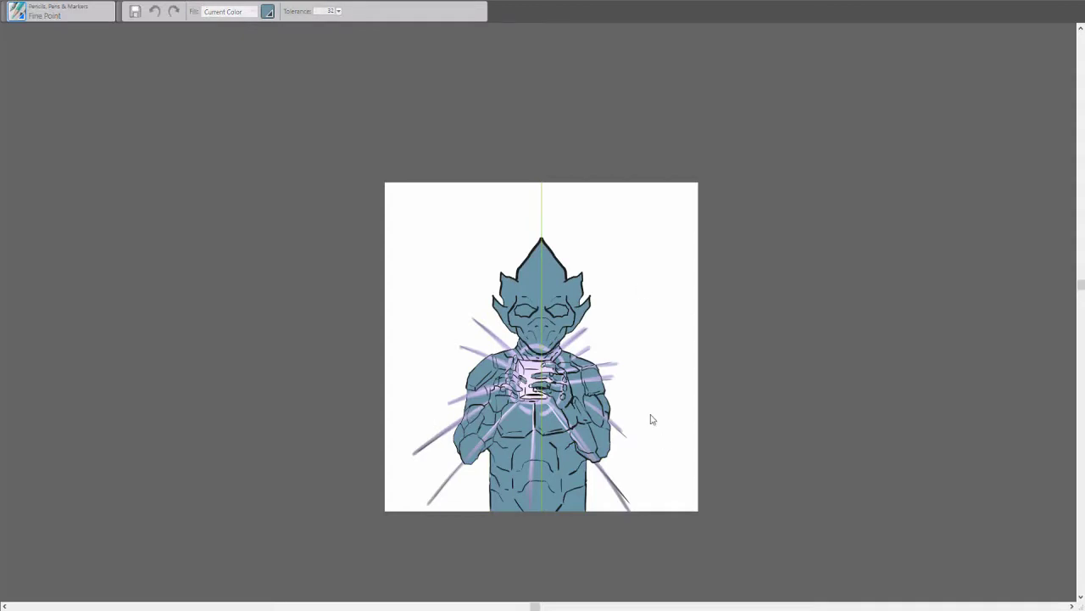
key(ctrl+y)
key(ctrl+plus)
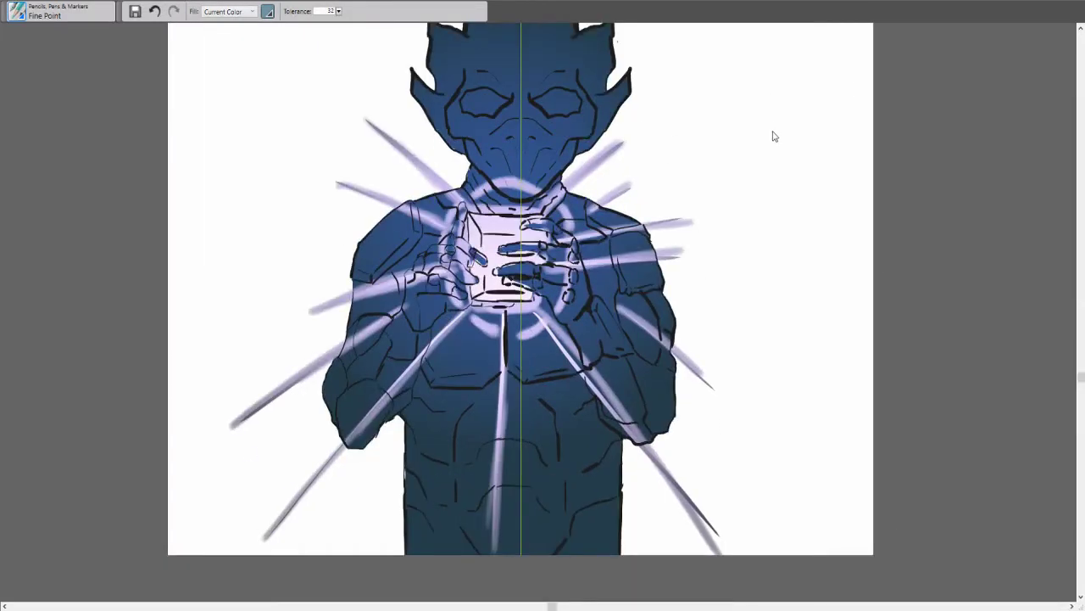
key(b)
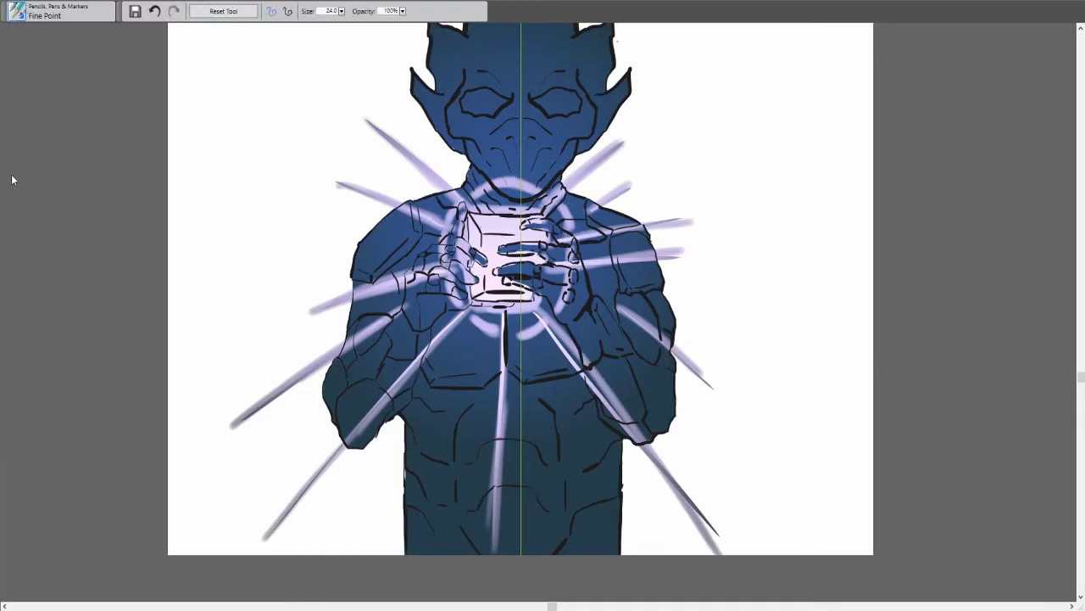
- Paint light blue highlights along both shoulders, the right arm plates and the forearms
drag(356, 259, 386, 222)
drag(634, 240, 651, 246)
drag(656, 266, 670, 315)
drag(658, 417, 667, 429)
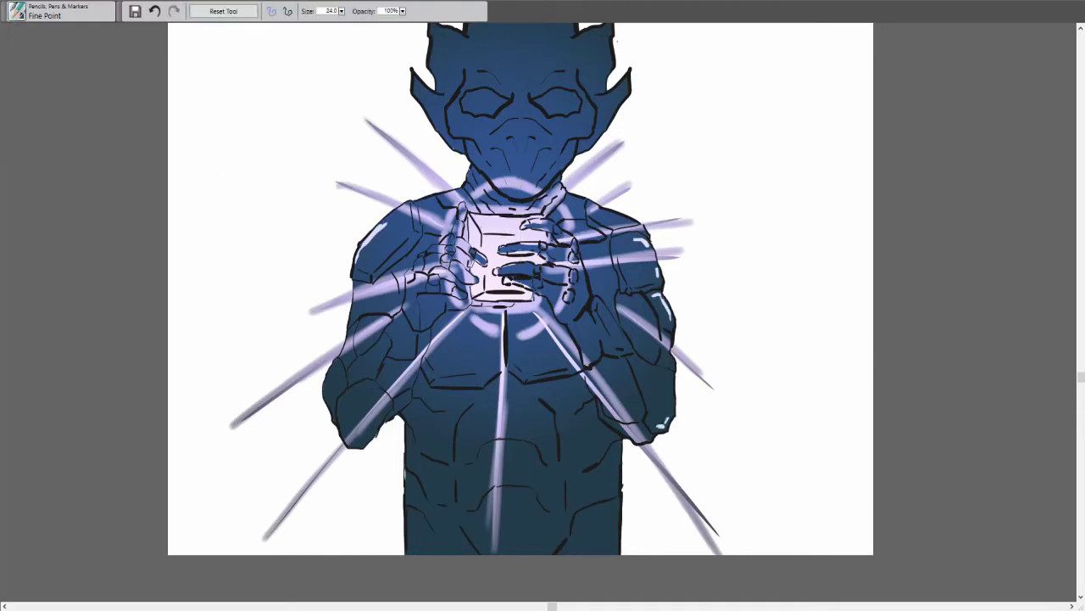
drag(670, 386, 673, 420)
drag(628, 367, 641, 409)
drag(597, 320, 614, 351)
drag(580, 283, 588, 310)
mouse_move(333, 378)
mouse_down()
mouse_move(329, 419)
mouse_move(380, 365)
mouse_up()
- Add light blue highlights across the torso and lower torso plates
mouse_move(419, 396)
mouse_down()
mouse_move(441, 409)
mouse_move(443, 456)
mouse_up()
mouse_move(528, 438)
mouse_down()
mouse_move(546, 457)
mouse_move(544, 500)
mouse_up()
drag(582, 466, 605, 447)
drag(417, 495, 437, 472)
drag(579, 506, 609, 494)
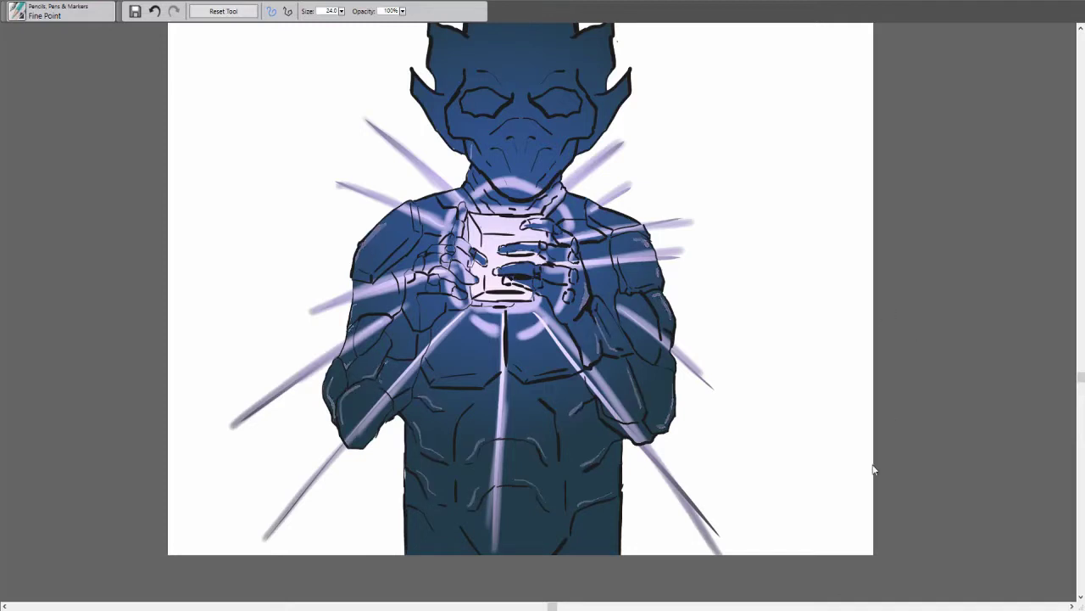
- Highlight the cheeks, jaw edge and the areas above both eyes
drag(472, 140, 492, 170)
drag(458, 88, 451, 132)
drag(583, 81, 590, 120)
drag(474, 88, 505, 85)
drag(534, 85, 568, 93)
- Add faint highlights on torso and arm edges, abdomen lines and near the shoulders
drag(416, 297, 407, 327)
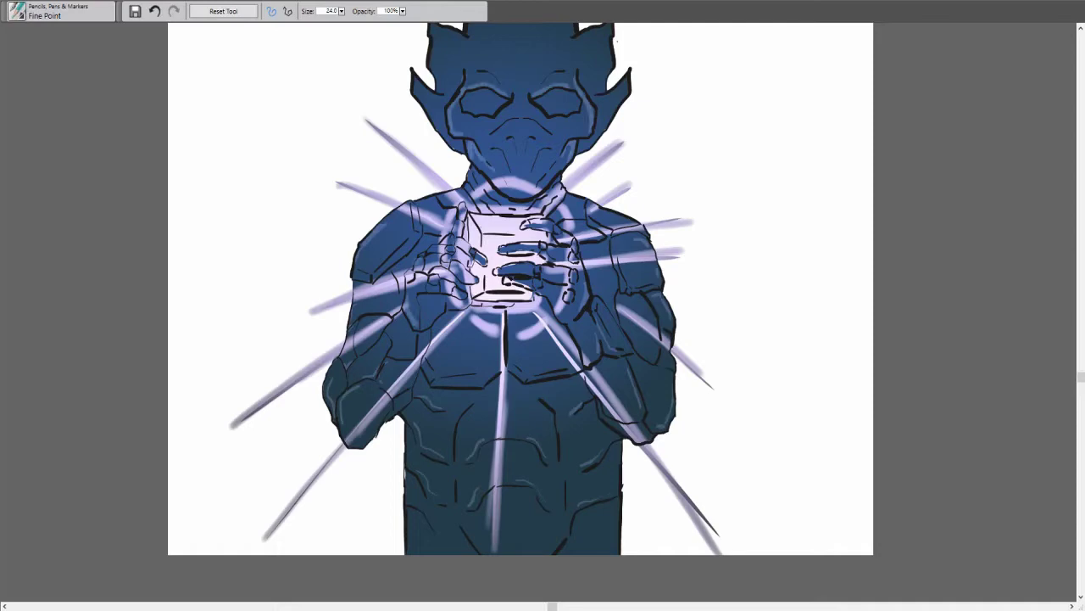
drag(576, 285, 582, 323)
mouse_move(438, 385)
mouse_down()
mouse_move(570, 384)
mouse_move(563, 475)
mouse_up()
drag(452, 444, 456, 514)
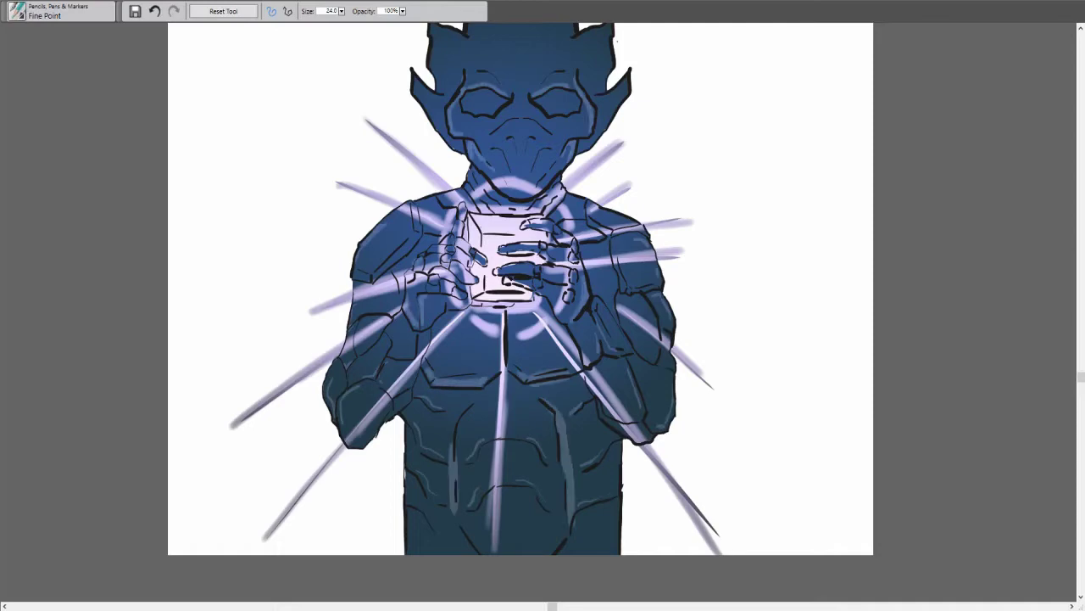
drag(458, 403, 450, 454)
drag(415, 509, 458, 551)
drag(586, 517, 609, 544)
drag(416, 203, 432, 198)
- Highlight both ears, the brow, and the crest's left edge and forehead
drag(420, 87, 450, 146)
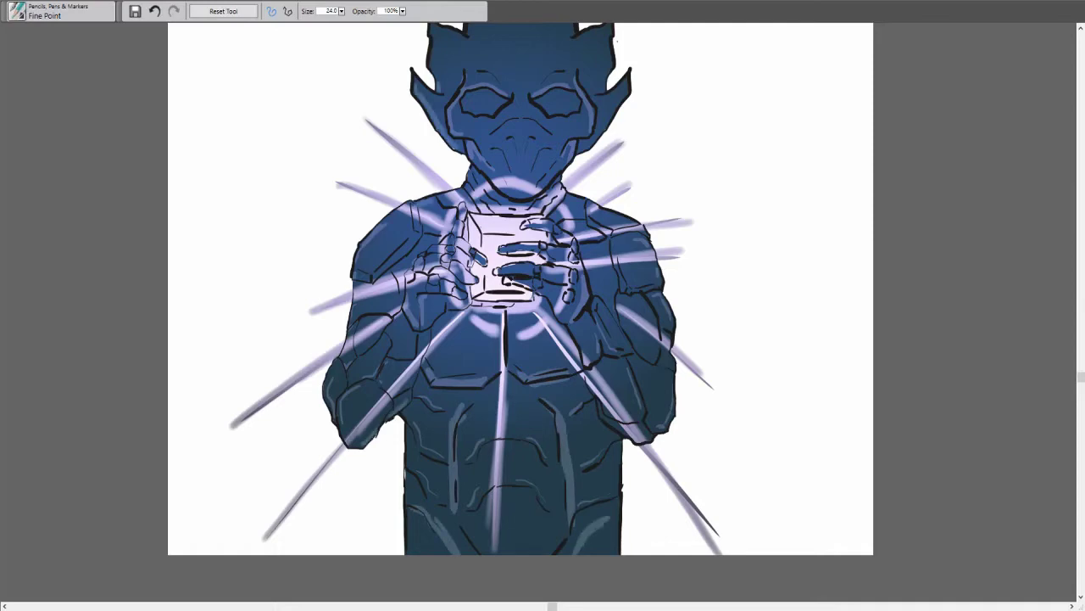
drag(436, 43, 439, 90)
drag(607, 66, 594, 144)
scroll(526, 305, up, 3)
drag(480, 182, 509, 173)
drag(543, 175, 570, 188)
mouse_move(526, 59)
mouse_down()
mouse_move(479, 134)
mouse_move(502, 159)
mouse_up()
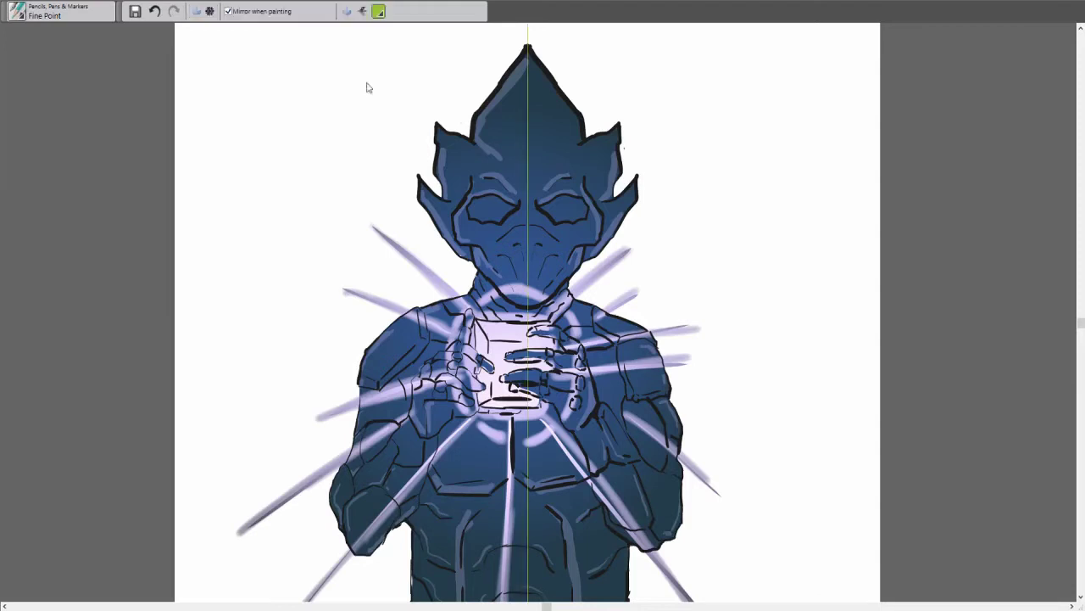
- Paint both eyes a deep golden yellow symmetrically, then zoom out to the full canvas
mouse_move(470, 212)
mouse_down()
mouse_move(500, 202)
mouse_move(509, 212)
mouse_up()
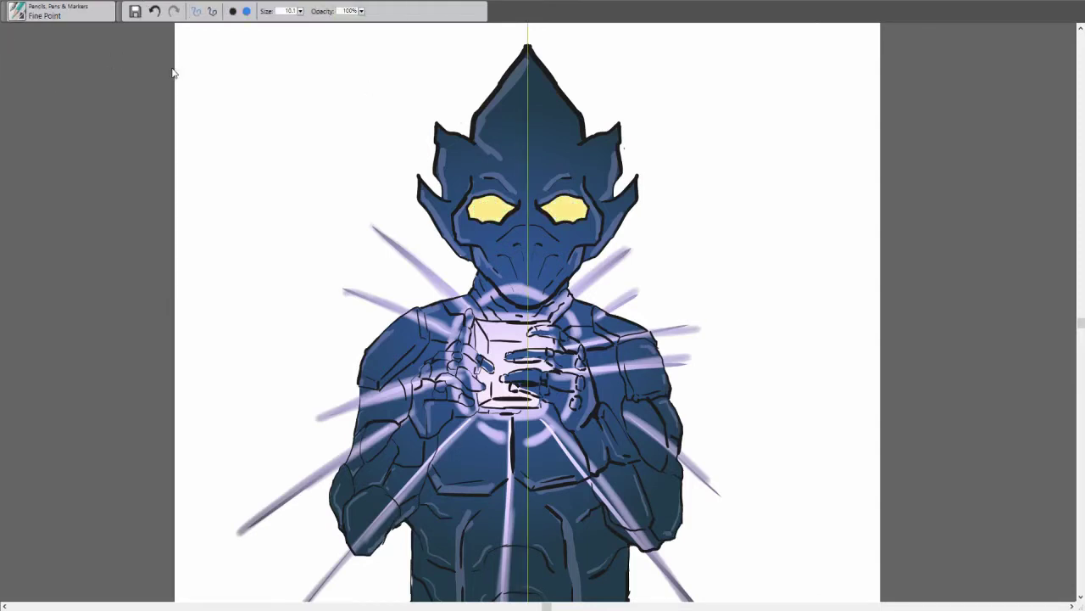
drag(474, 207, 509, 212)
key(ctrl+minus)
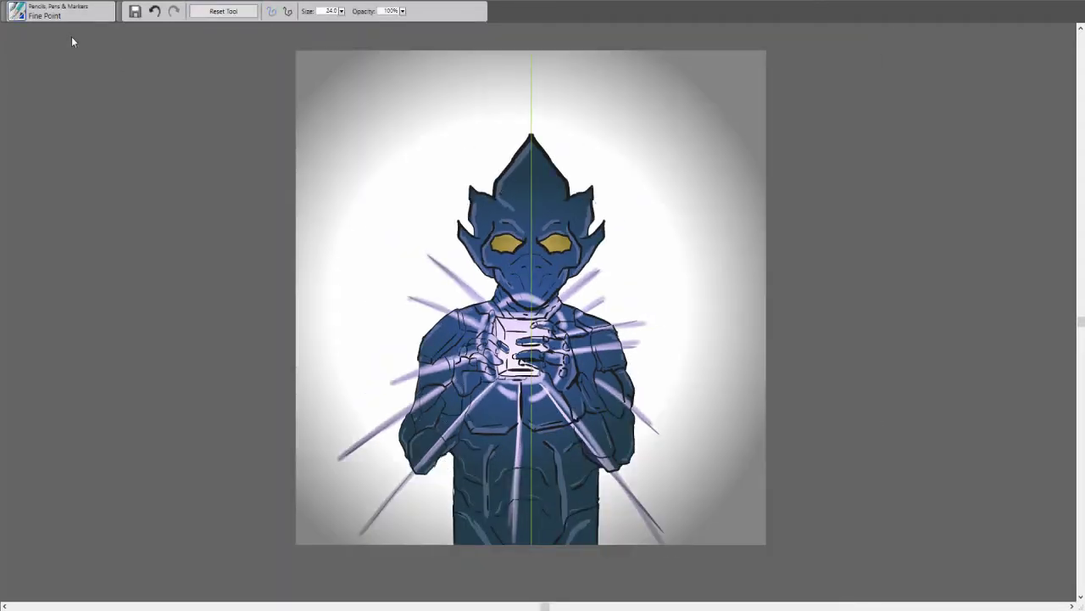
key(b)
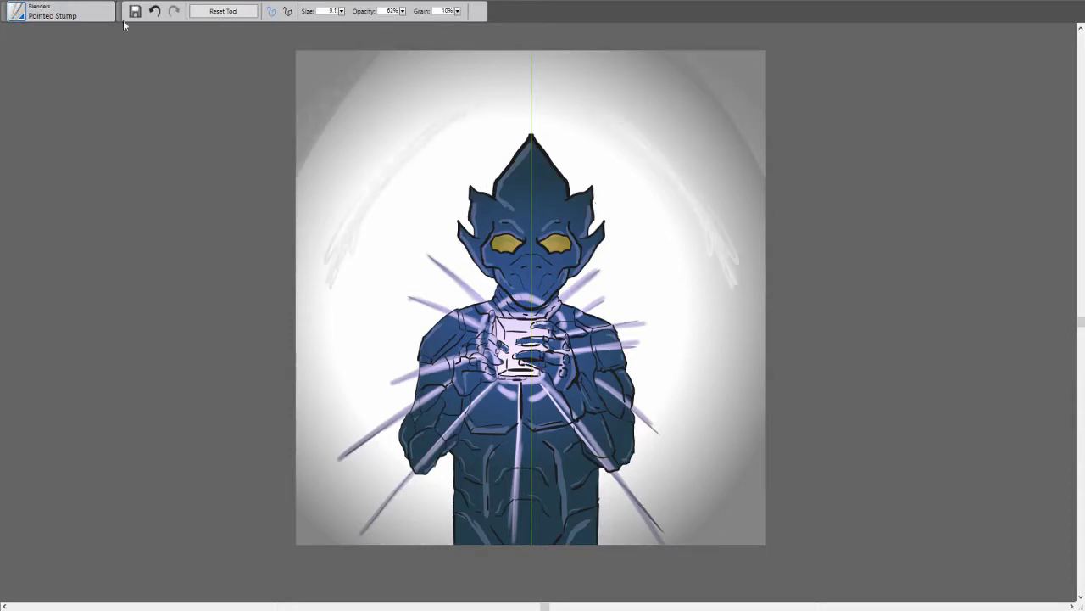